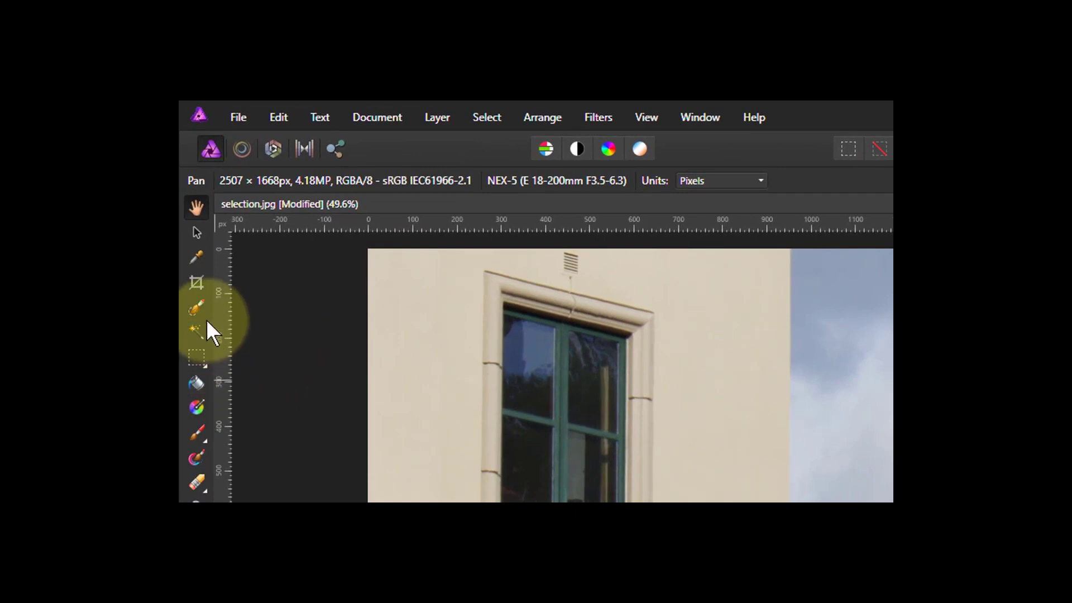
- Expand the marquee flyout to list Rectangular, Elliptical, Column, Row and Freehand selection tools
left_click(199, 352)
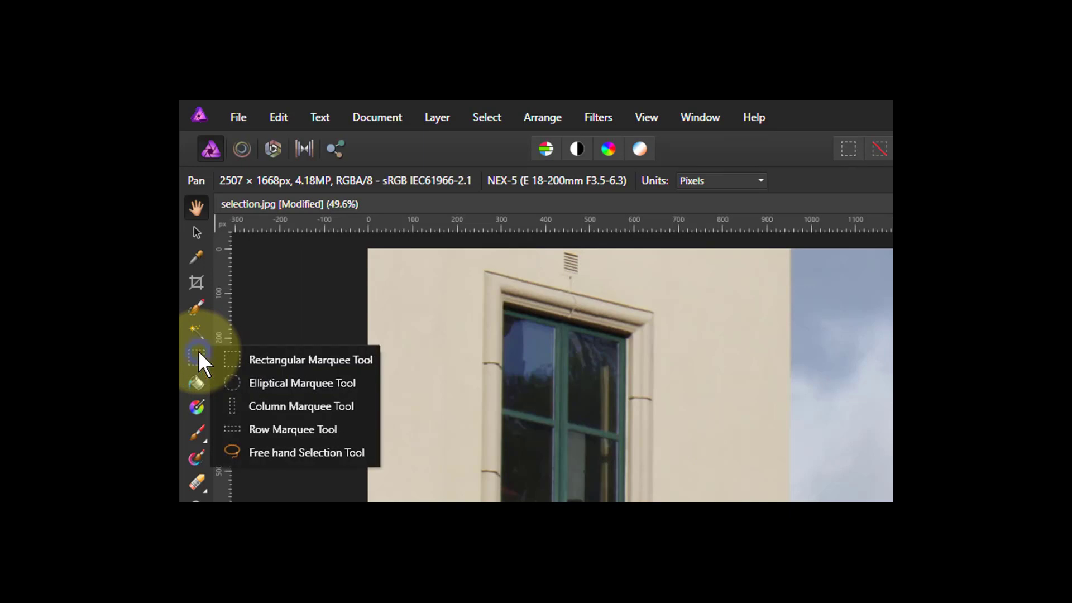
- Choose the Column Marquee Tool and place a one-pixel column selection in the photo
left_click(306, 407)
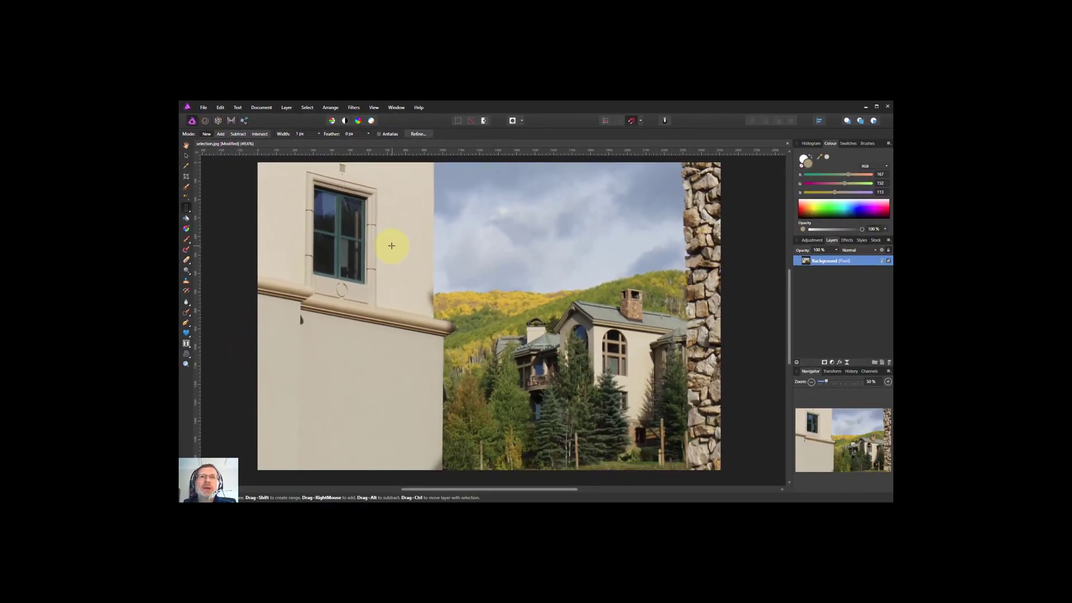
left_click(390, 246)
mouse_move(390, 247)
left_mouse_down()
mouse_move(519, 249)
mouse_move(394, 246)
mouse_move(407, 254)
left_mouse_up()
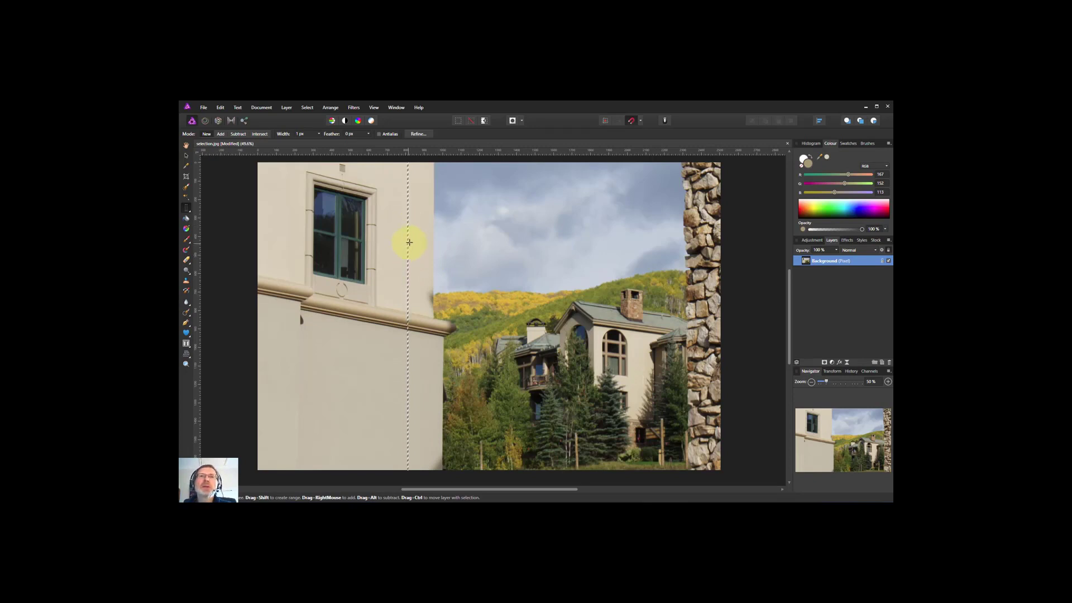
left_click_drag(441, 244, 418, 246)
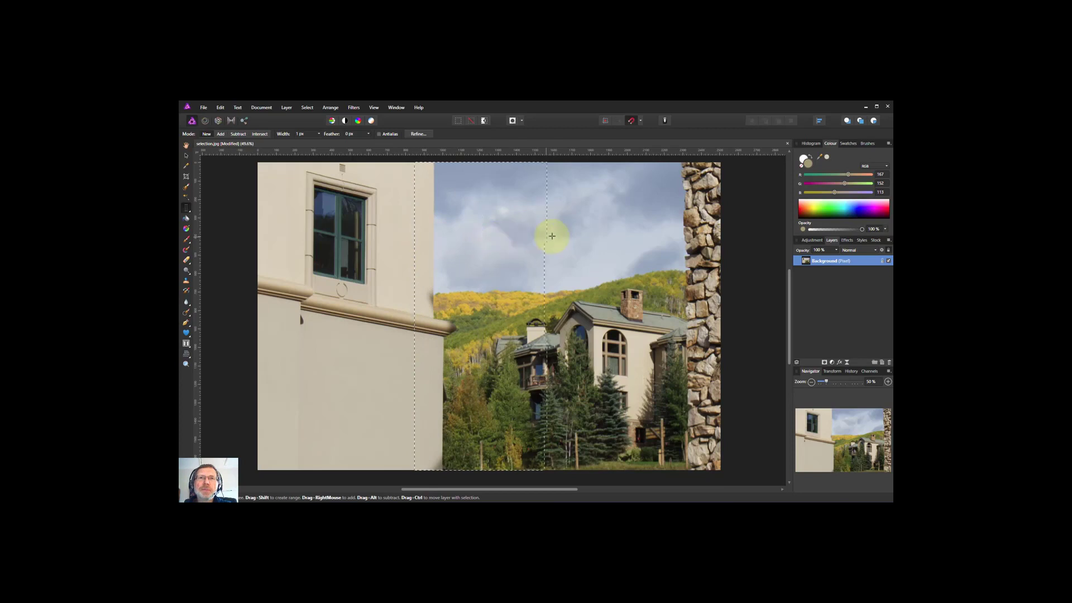
- Try a column range, then start a fresh 1 px column at the image's left edge
left_click(633, 225, "shift")
left_click_drag(658, 224, 439, 242)
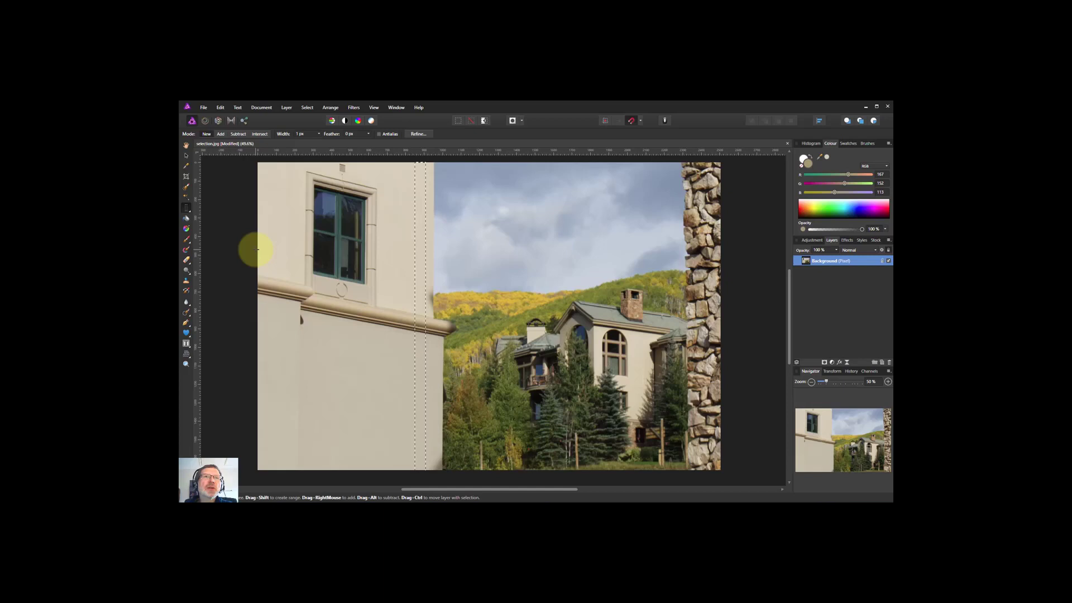
left_click(249, 251)
left_click_drag(261, 251, 268, 249)
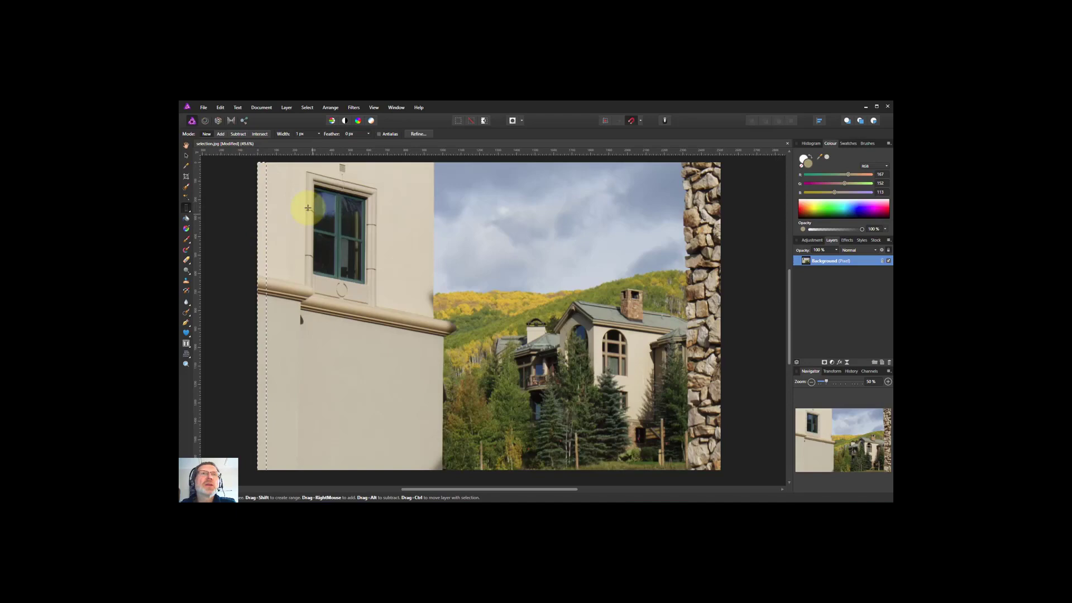
- Select the sky rectangle beside the building with the Rectangular Marquee Tool
left_click(187, 209)
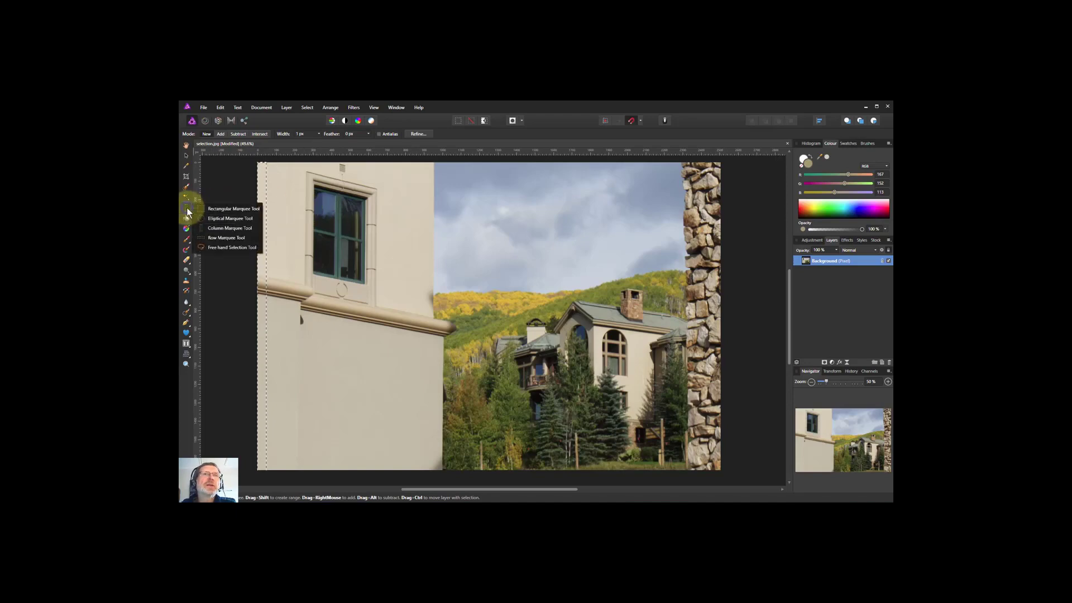
left_click(227, 209)
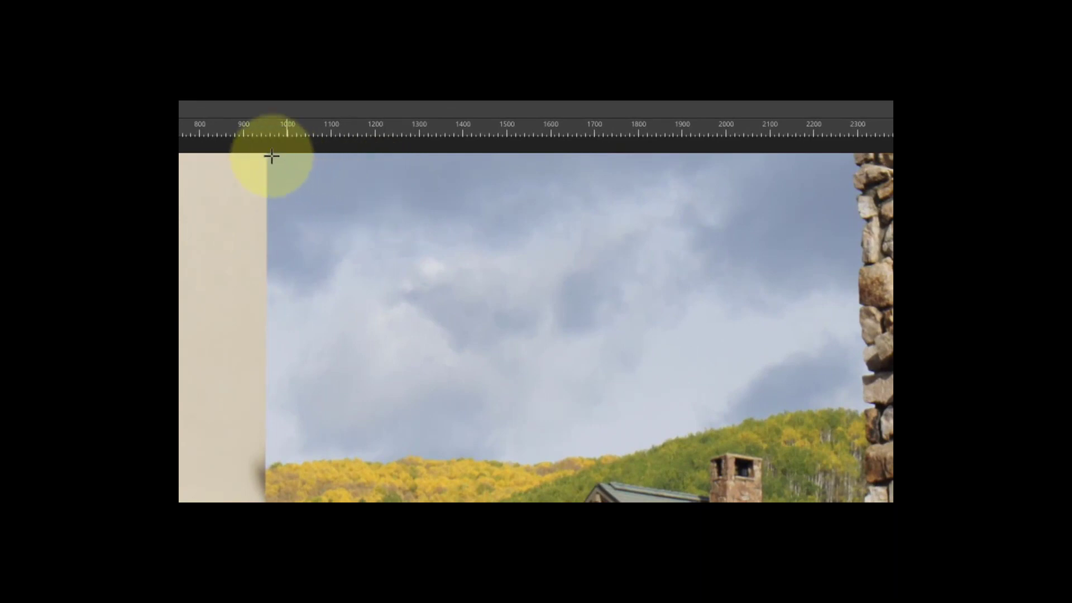
left_click_drag(259, 151, 885, 472)
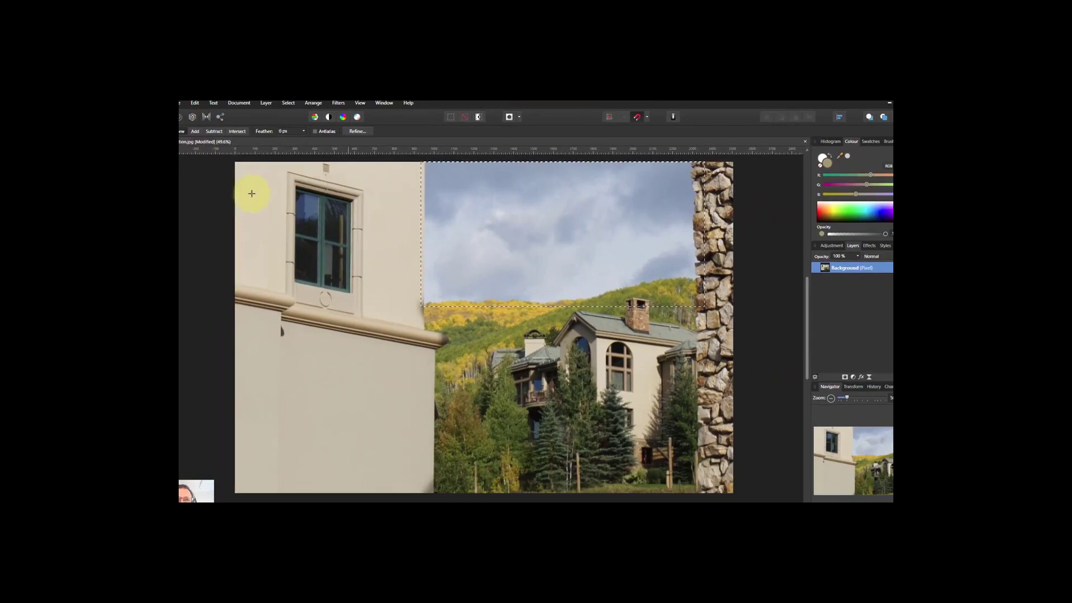
- Subtract a one-pixel column at the wall-sky edge using Column Marquee in Subtract mode, then fit the view
left_click(186, 209)
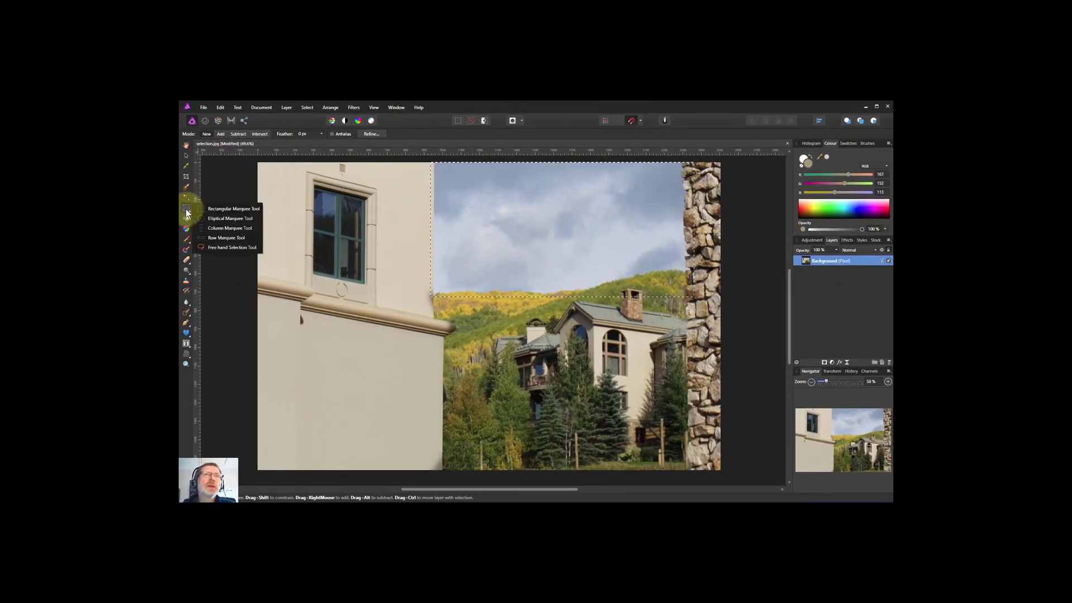
left_click(222, 229)
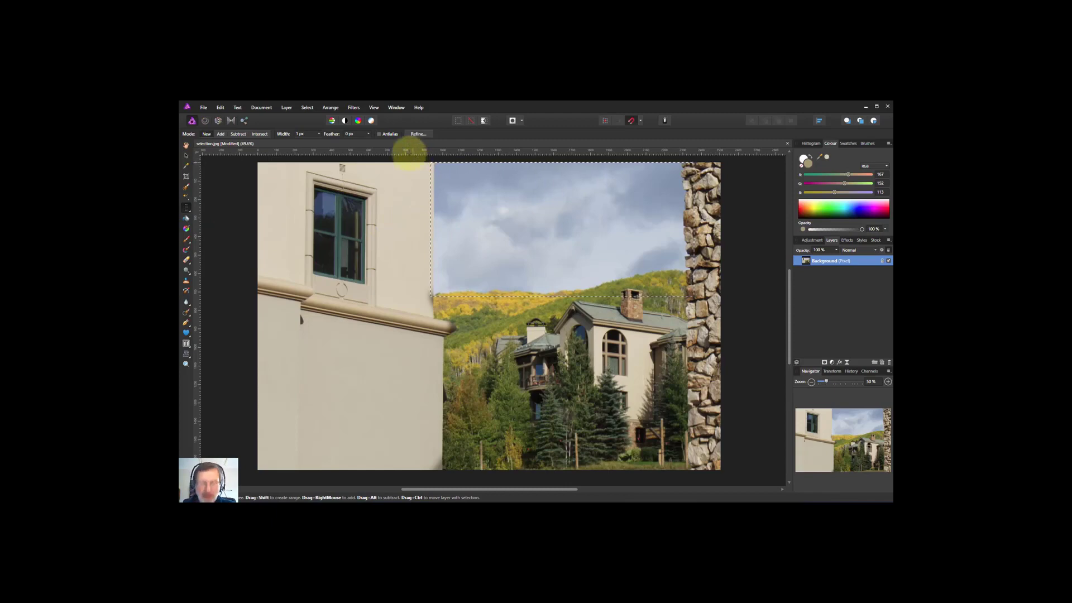
scroll(421, 165, "up", 2)
scroll(421, 165, "up", 2)
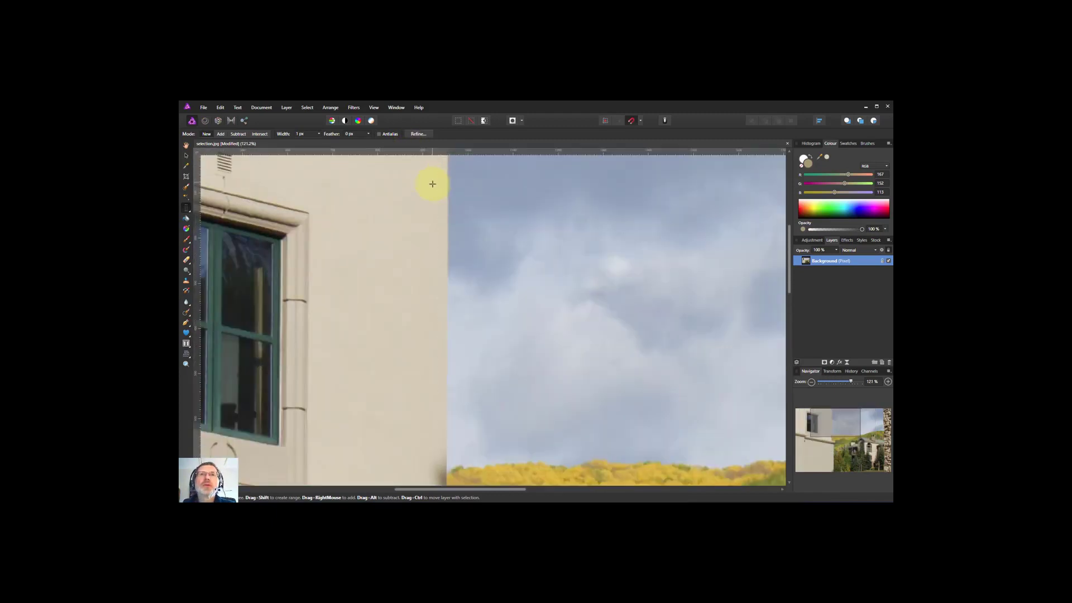
scroll(432, 190, "up", 2)
scroll(430, 250, "up", 2)
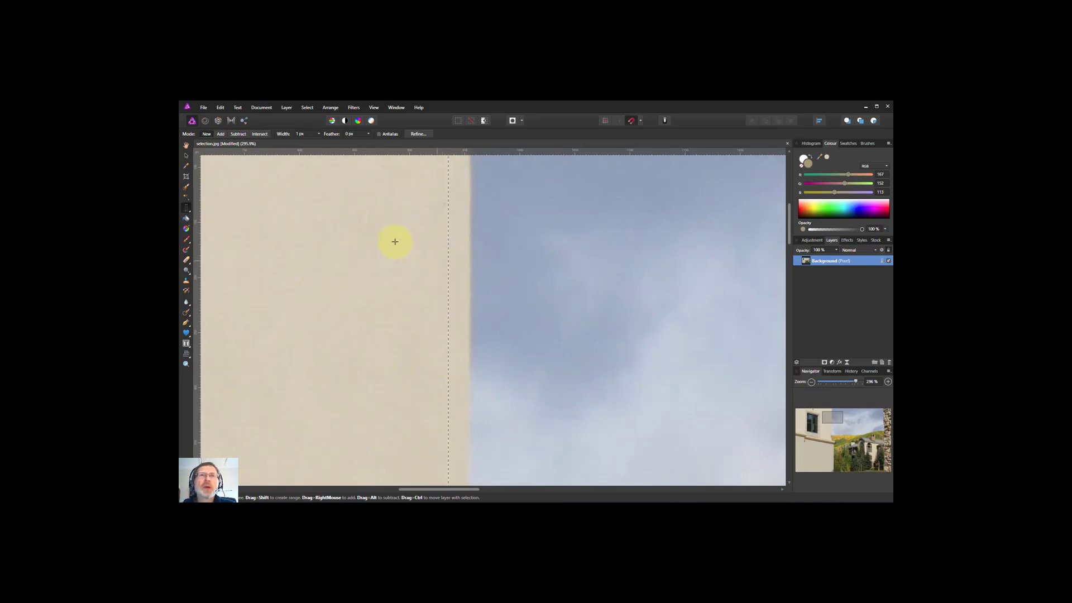
left_click(242, 135)
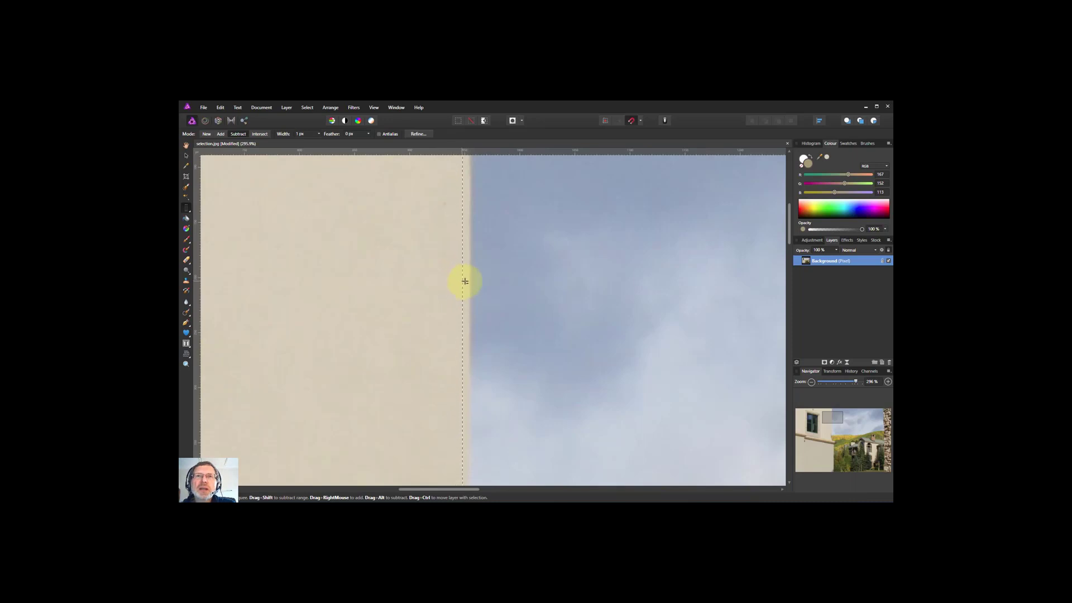
left_click_drag(465, 281, 443, 282)
key("ctrl+0")
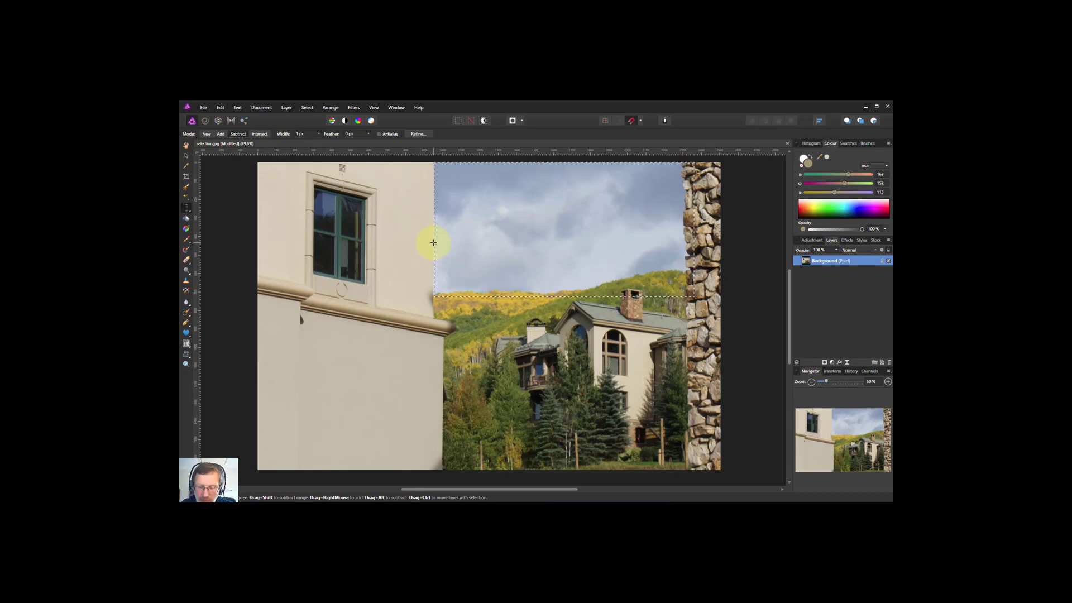
- Deselect, zoom in, and draw a new 1 px column selection on the grey wall-sky edge in New mode
key("ctrl+d")
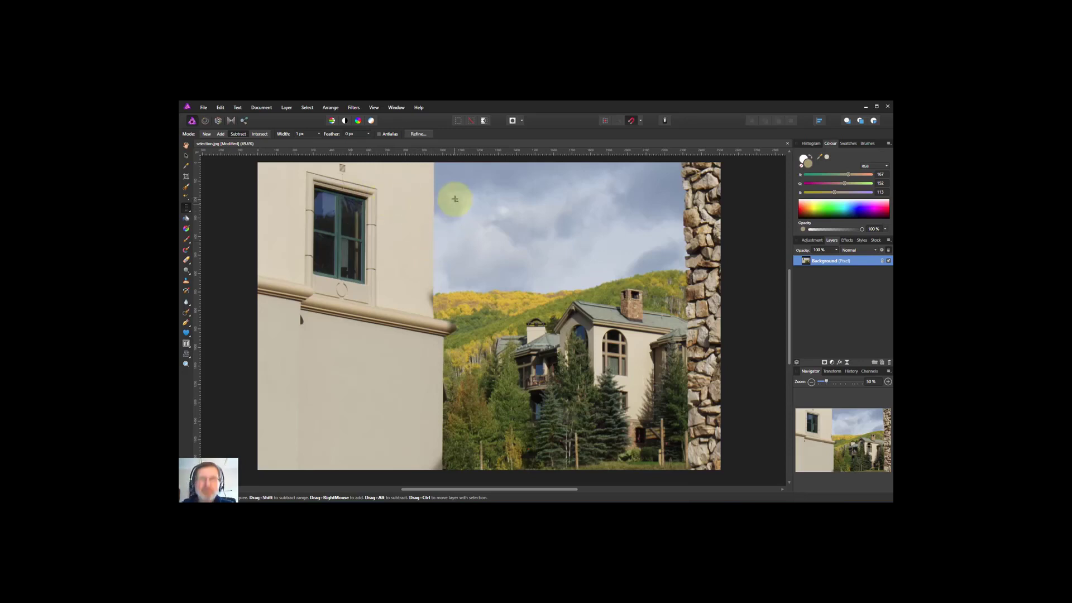
scroll(433, 185, "up", 2)
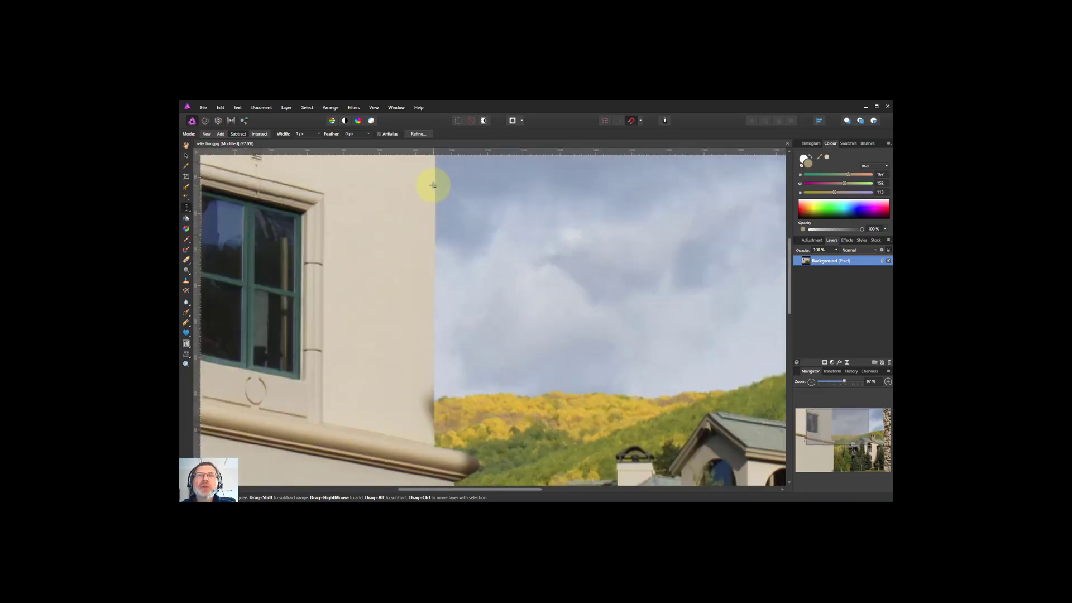
scroll(434, 186, "up", 4)
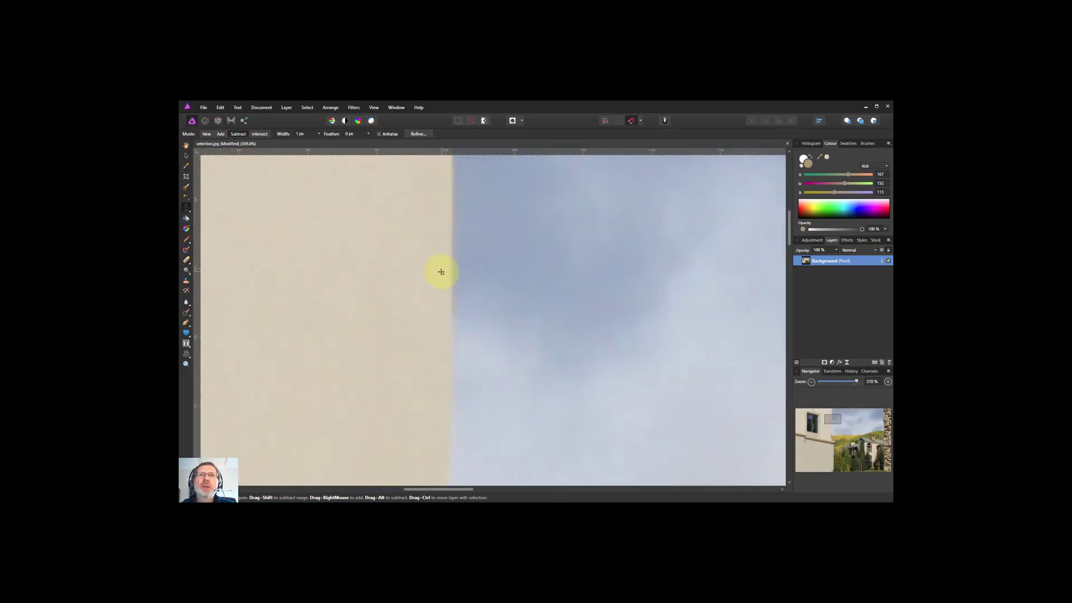
scroll(441, 272, "up", 5)
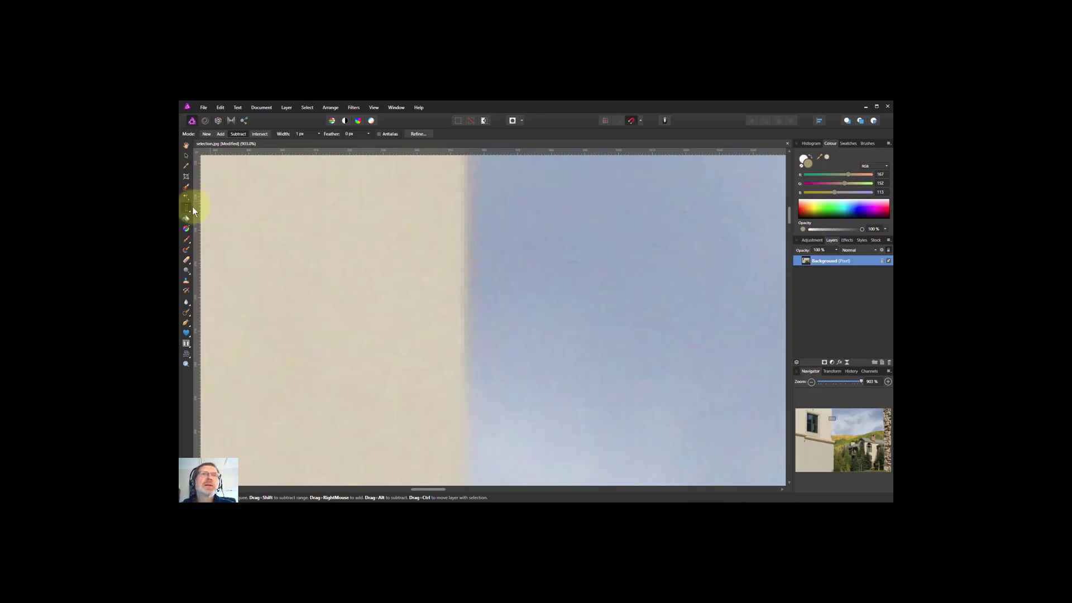
left_click(207, 134)
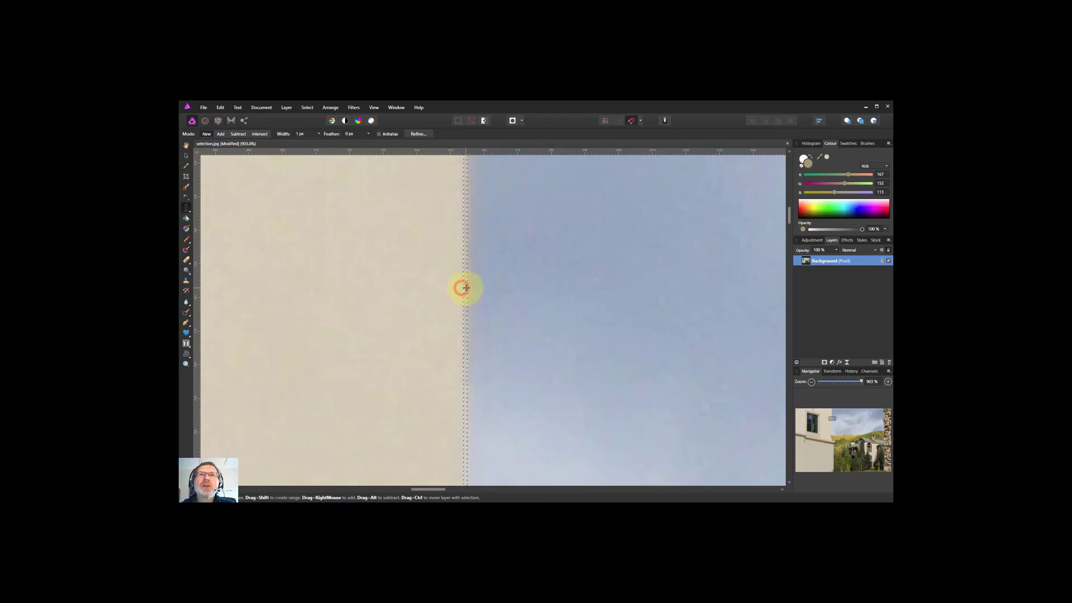
mouse_move(464, 288)
left_mouse_down()
mouse_move(426, 292)
mouse_move(483, 290)
mouse_move(459, 289)
left_mouse_up()
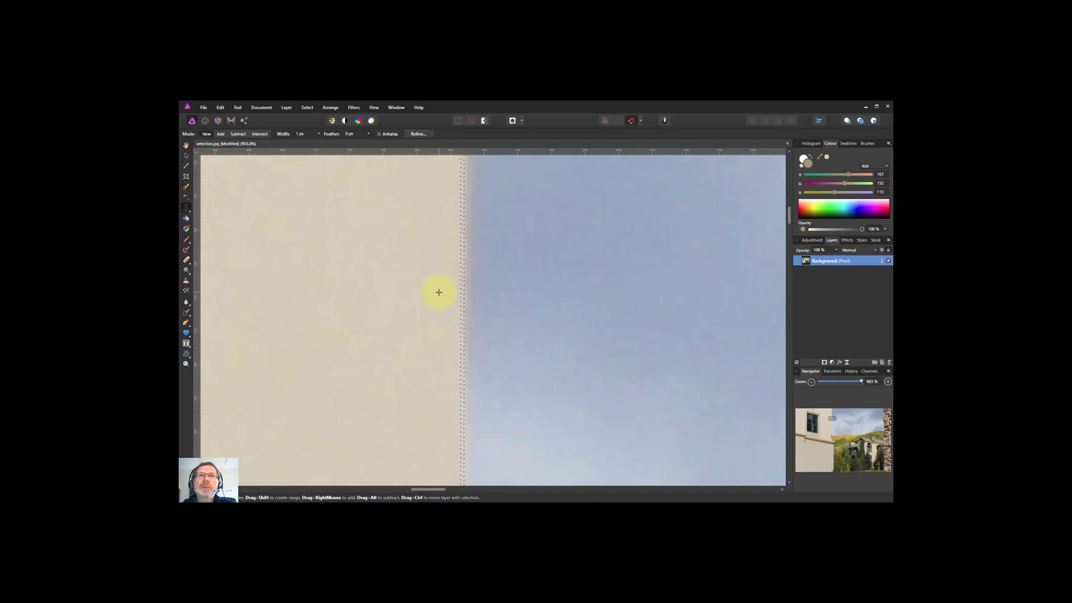
scroll(448, 292, "up", 2)
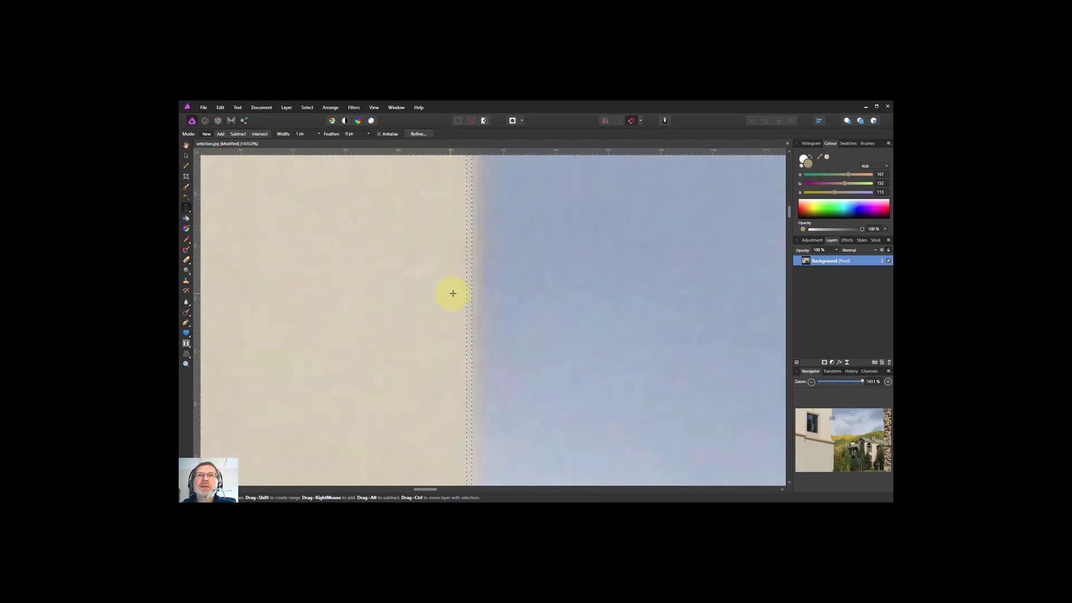
scroll(453, 293, "up", 3)
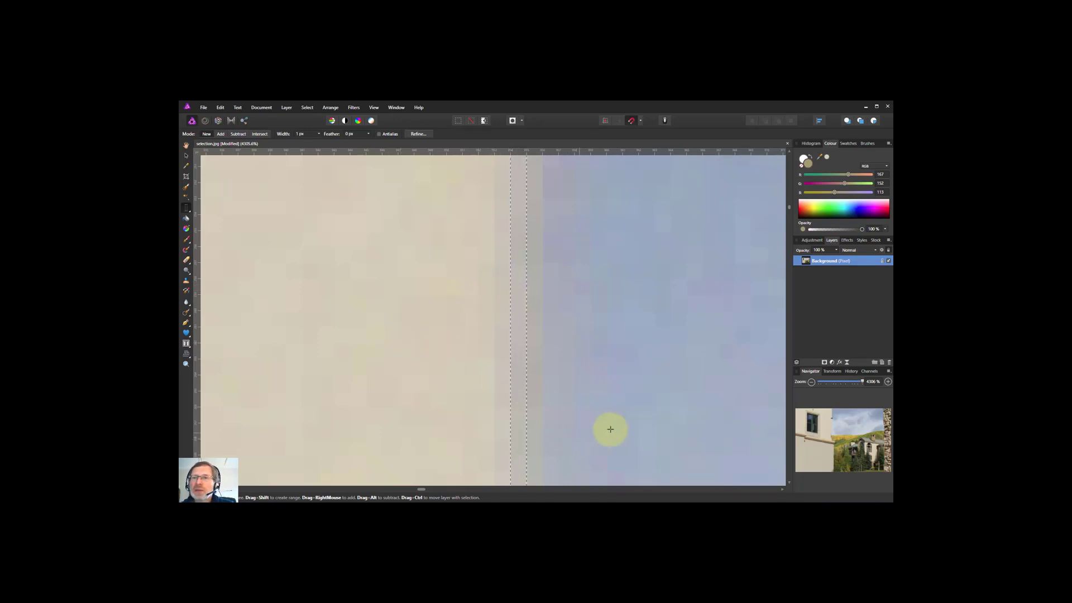
- Add a new pixel layer and sample the beige wall colour, RGB 214, 203, 183
left_click(882, 363)
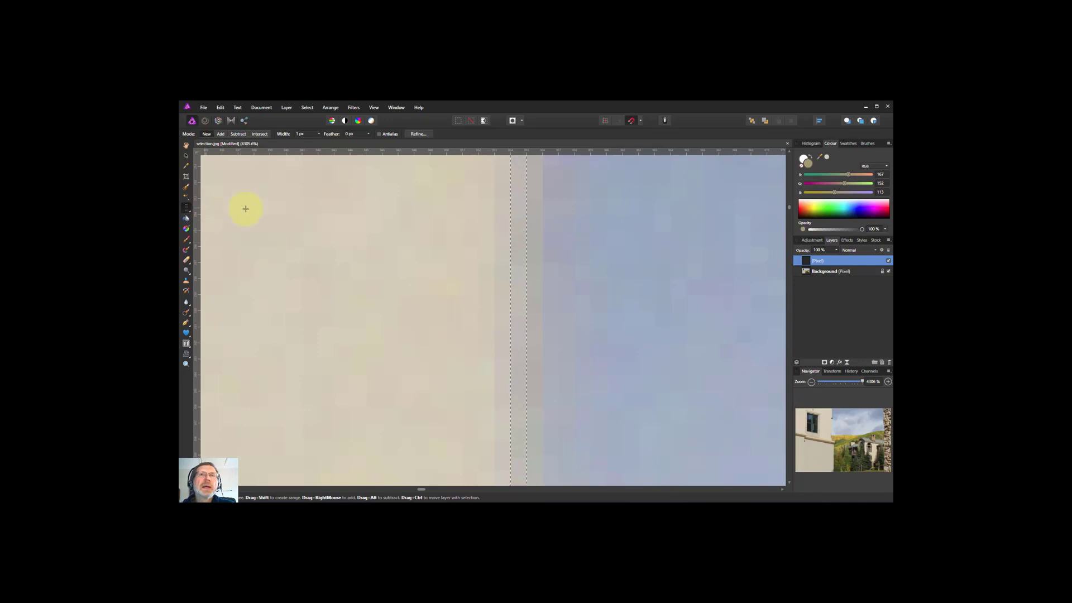
left_click(186, 166)
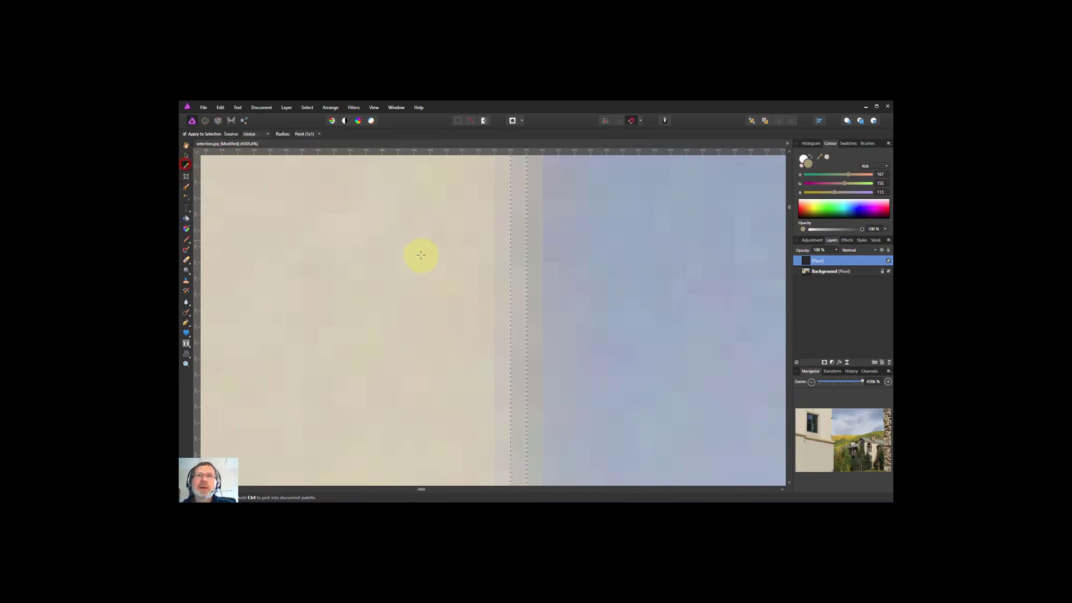
left_click(472, 297)
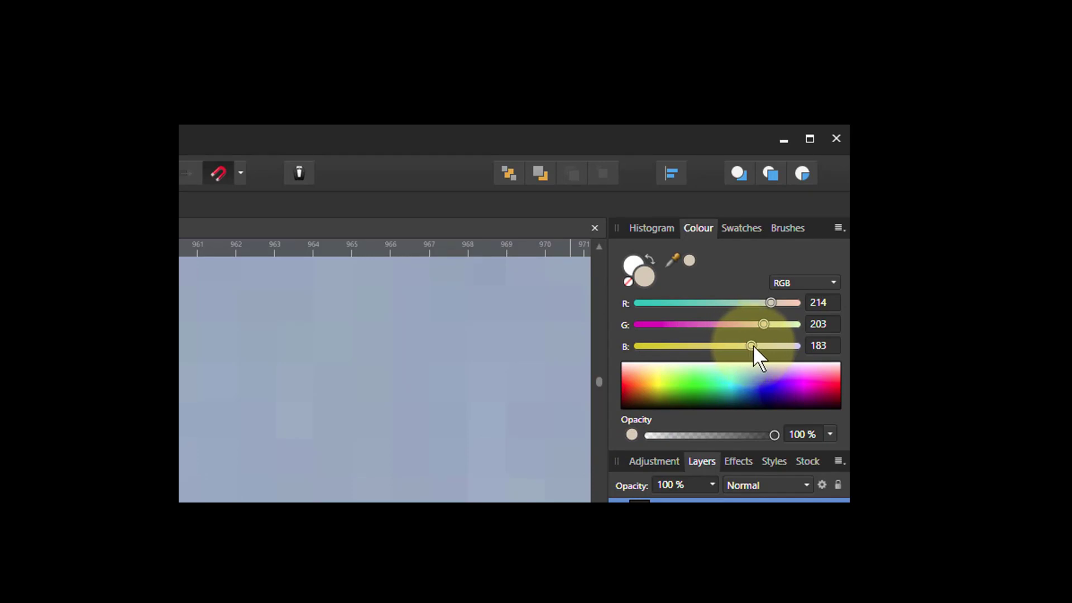
- Lower the blue slider to get a tan brown and flood-fill the 1 px column with it
left_click_drag(752, 346, 707, 347)
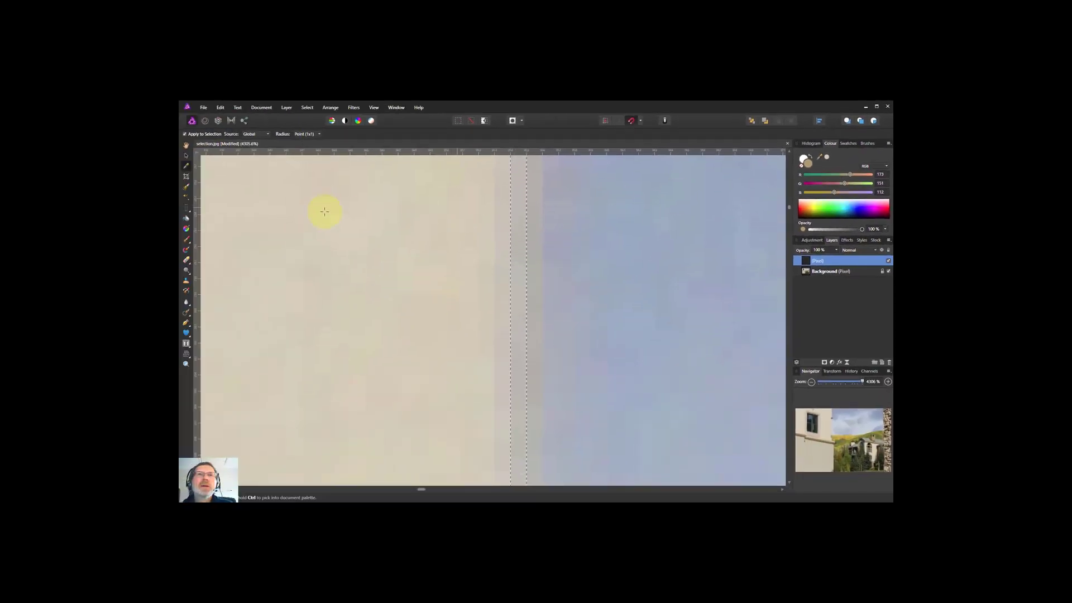
left_click(185, 219)
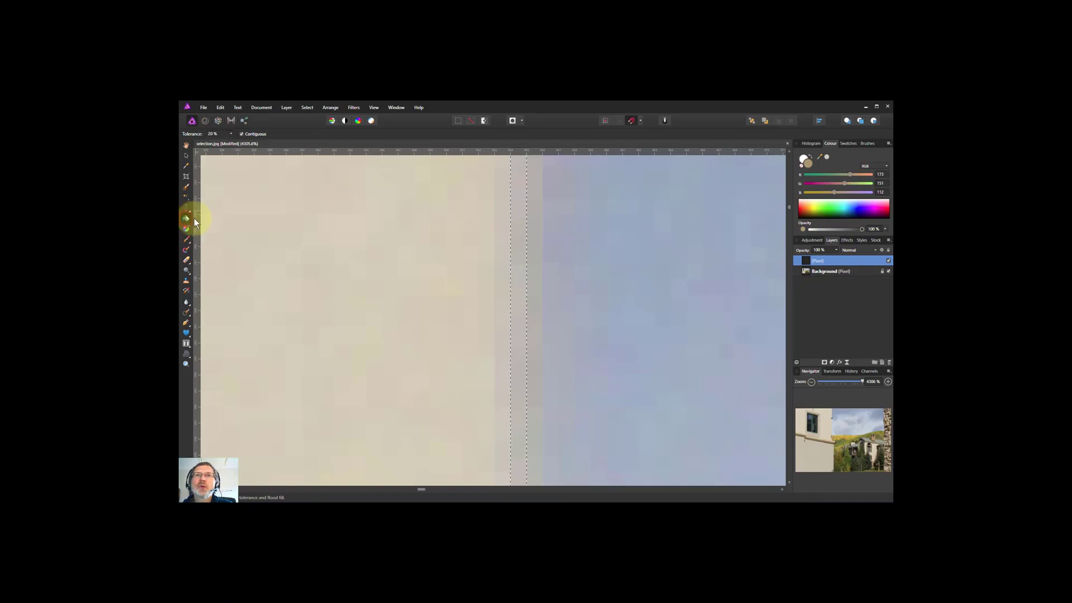
left_click(517, 229)
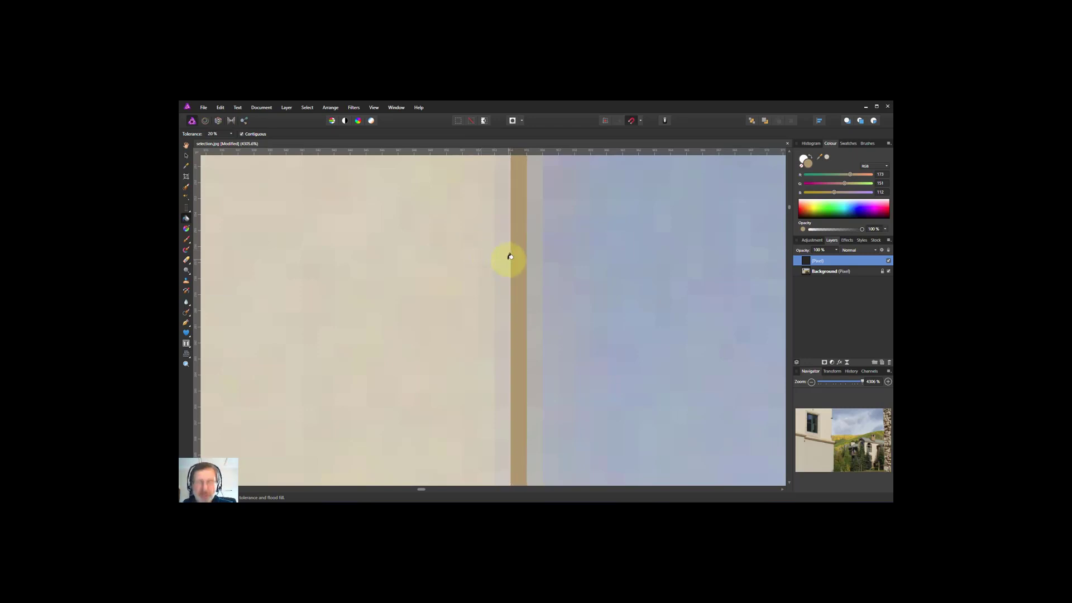
scroll(502, 254, "down", 8)
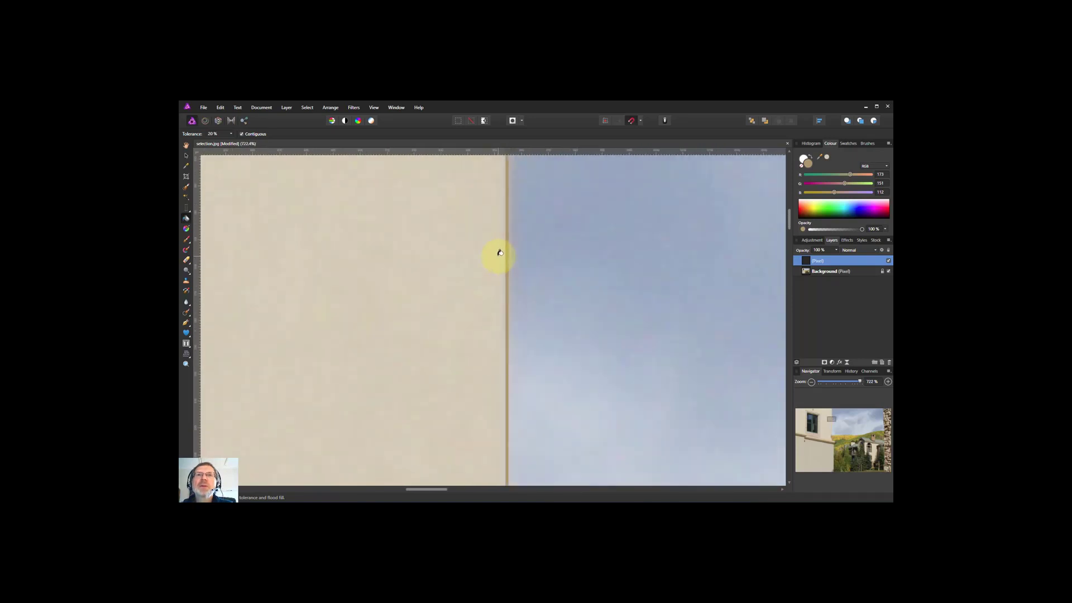
scroll(499, 252, "down", 5)
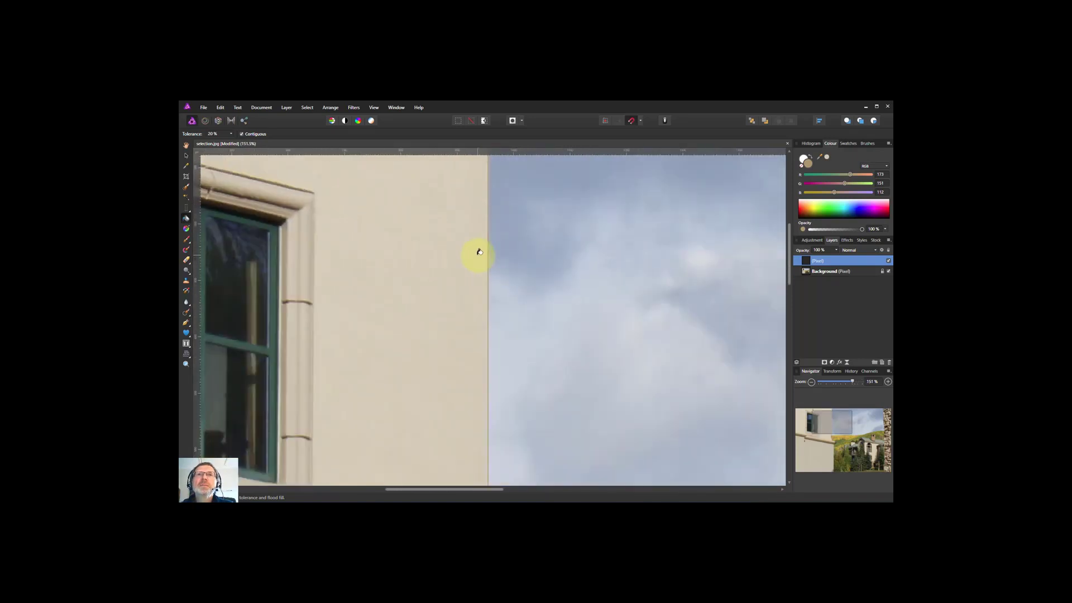
scroll(479, 252, "down", 1)
scroll(479, 252, "down", 1)
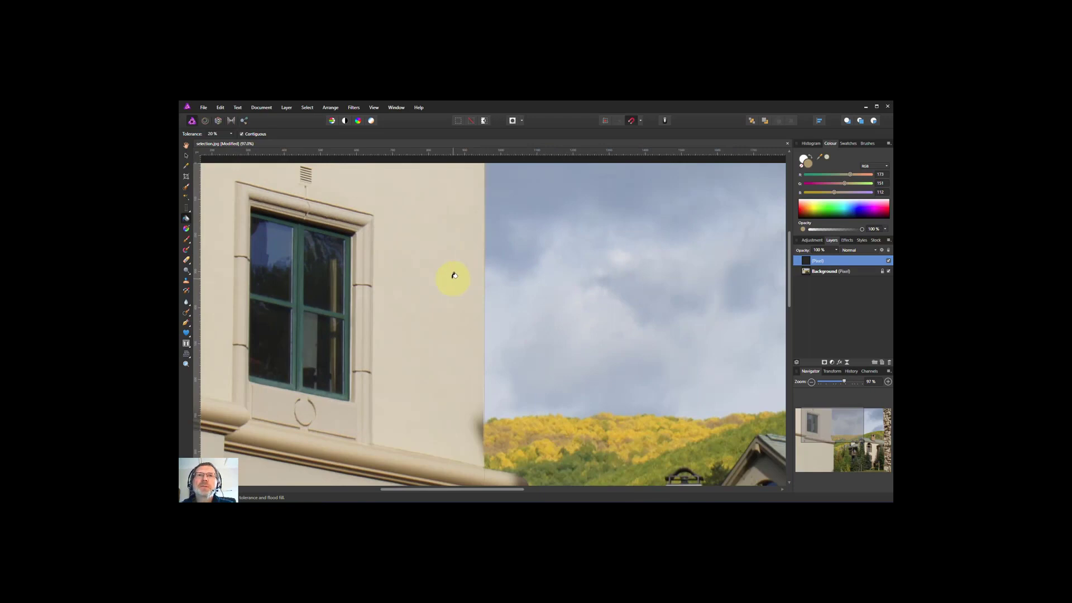
left_click(888, 261)
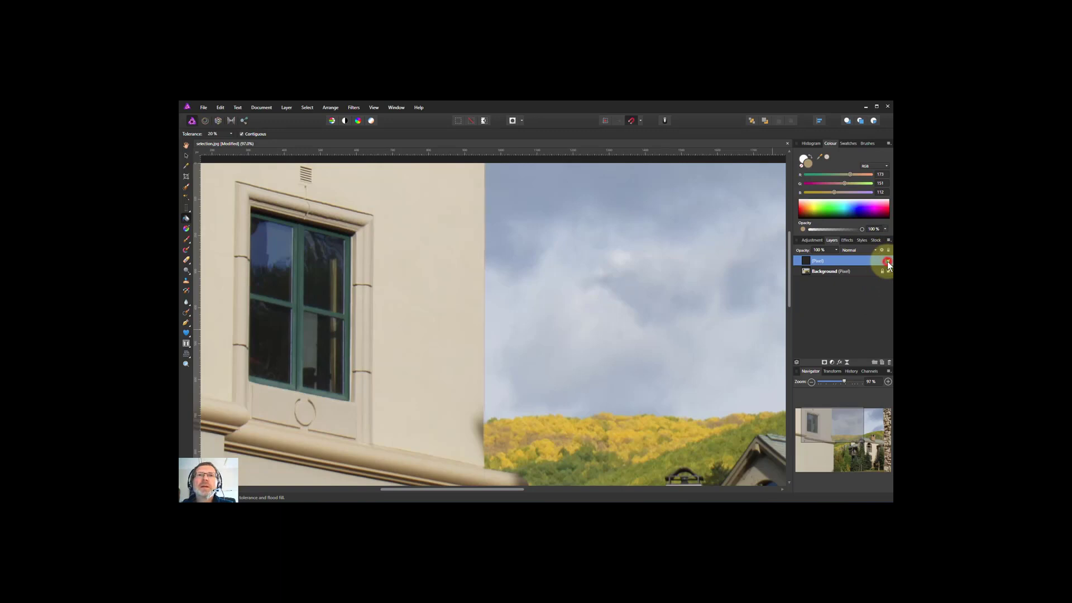
left_click(888, 262)
left_click(888, 261)
left_click(888, 261)
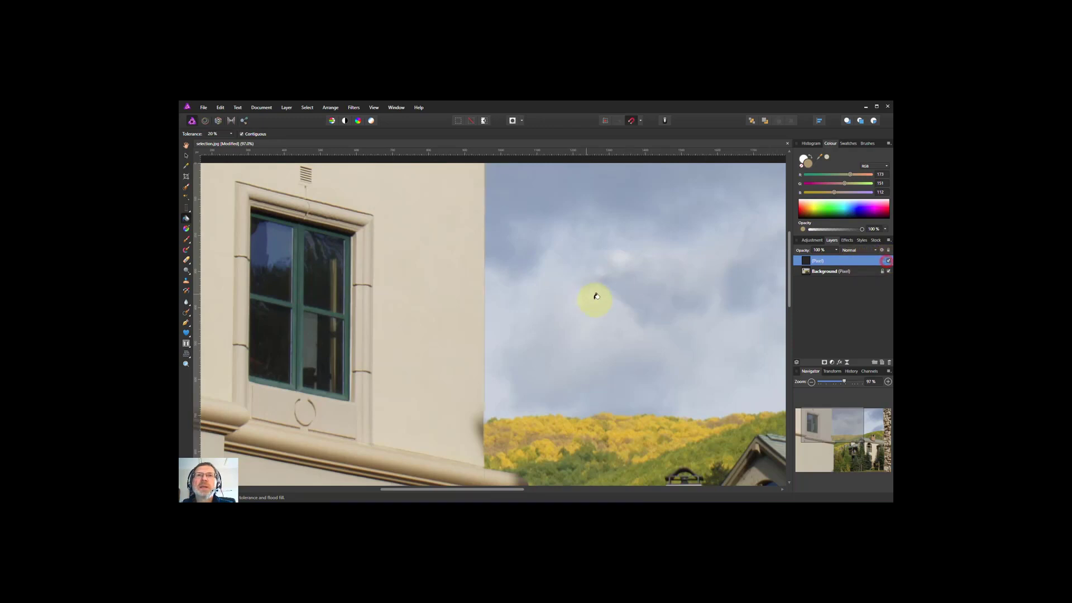
scroll(493, 290, "up", 7)
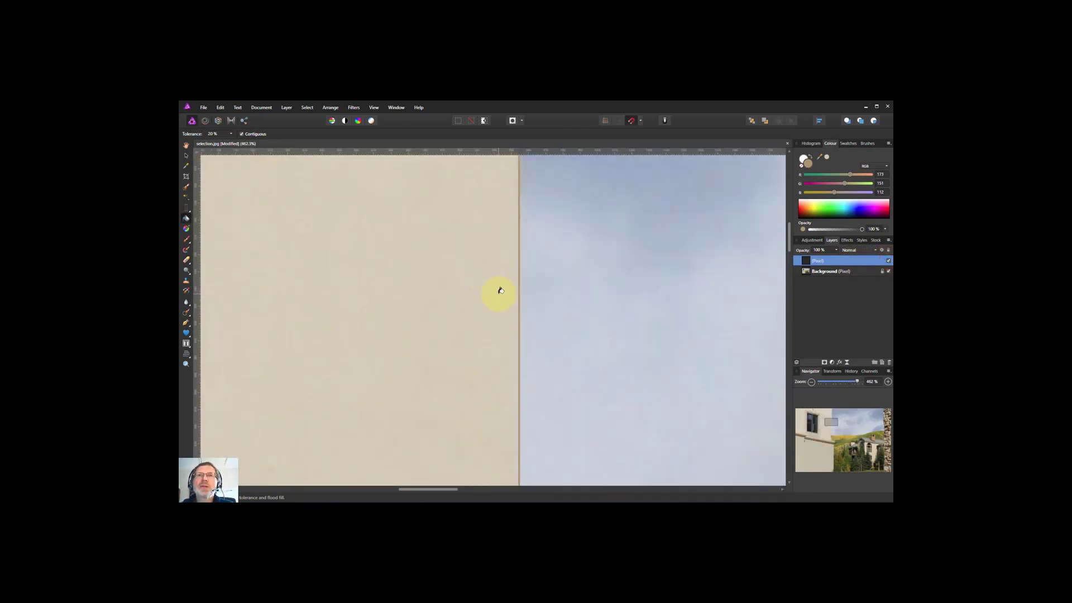
scroll(500, 291, "up", 1)
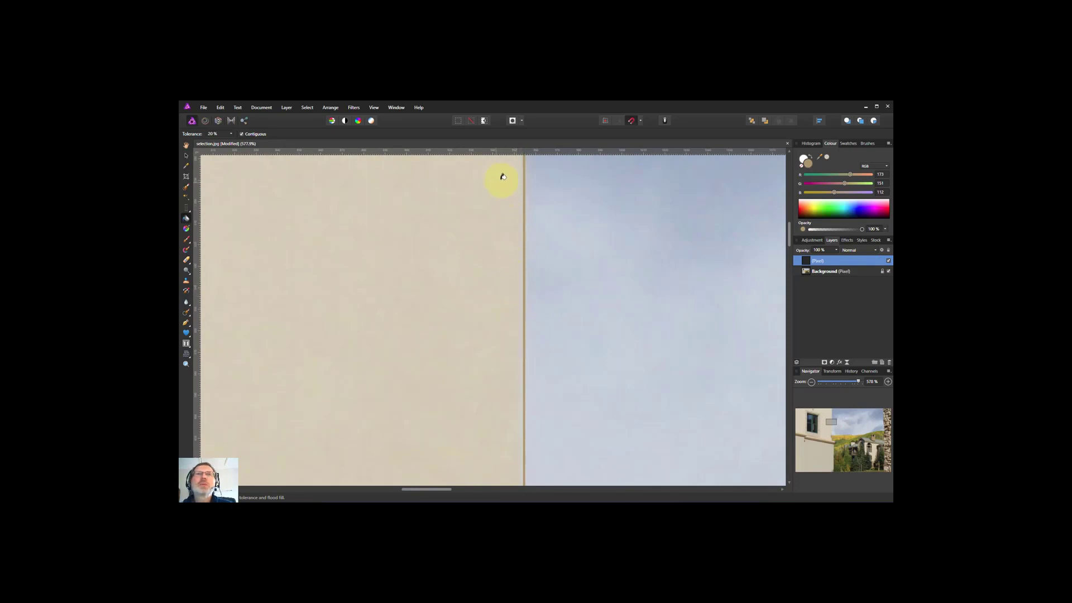
- Apply a Gaussian Blur with a 0.3 px radius to the brown edge line
left_click(352, 107)
left_click(347, 122)
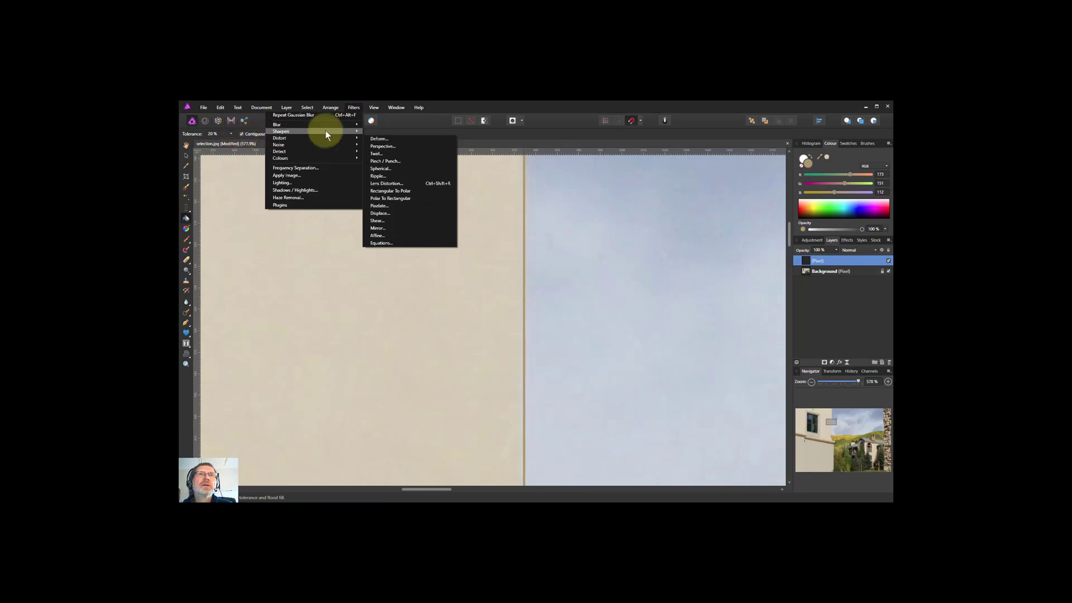
mouse_move(314, 124)
left_click(243, 134)
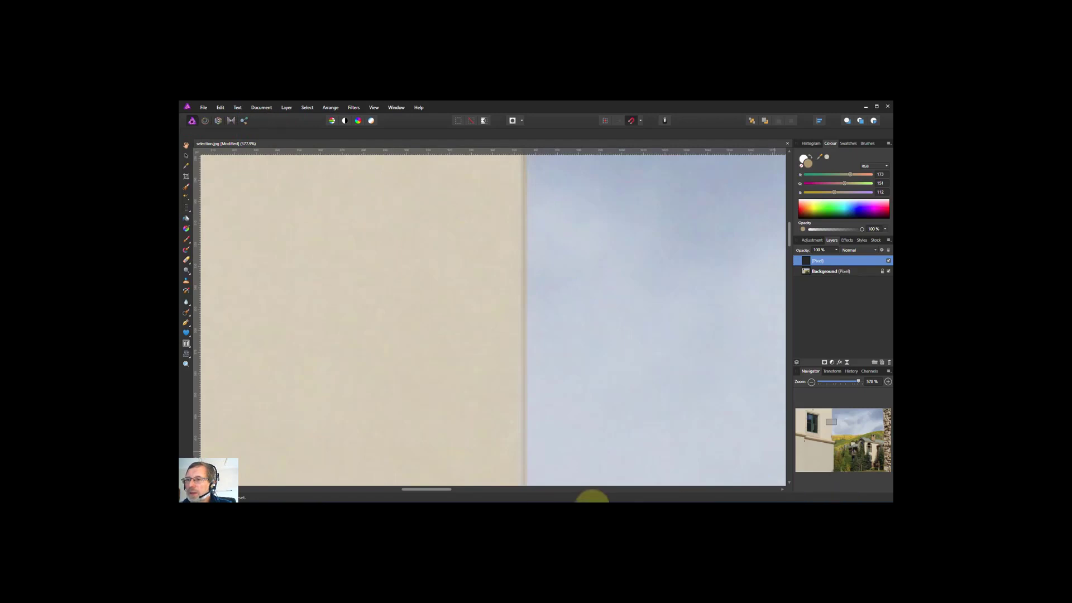
mouse_move(586, 498)
left_mouse_down()
mouse_move(416, 337)
mouse_move(595, 294)
mouse_move(572, 313)
mouse_move(610, 314)
mouse_move(591, 314)
left_mouse_up()
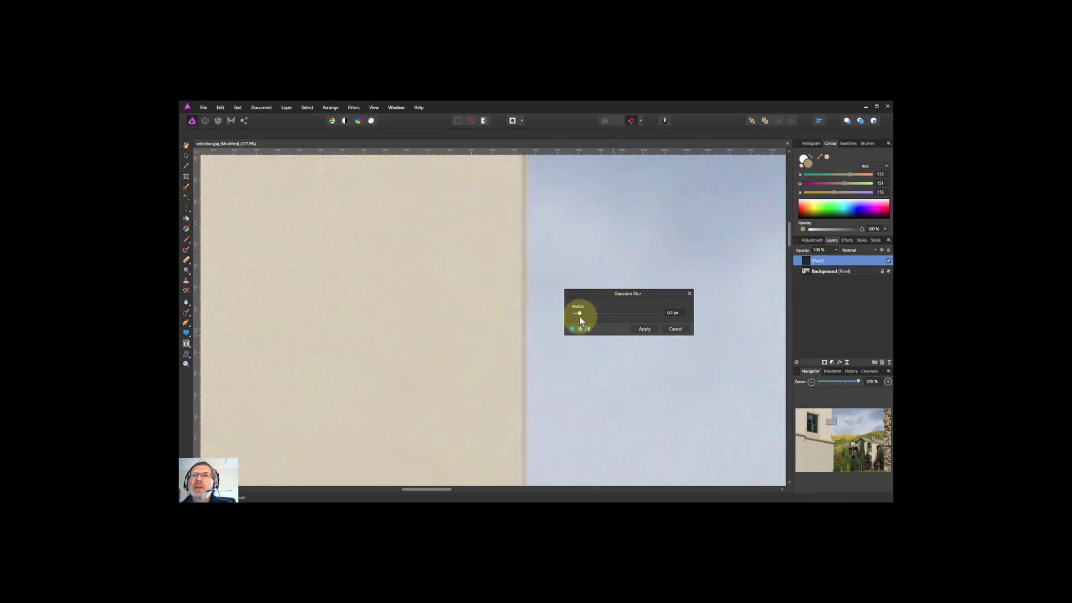
left_click(651, 327)
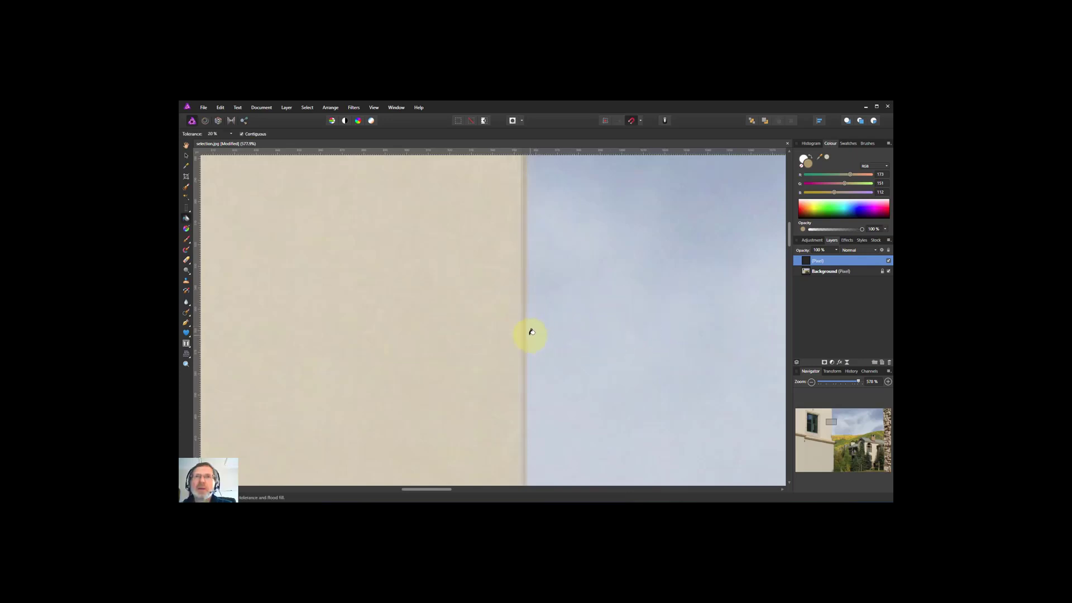
scroll(531, 335, "down", 2)
scroll(527, 337, "down", 3)
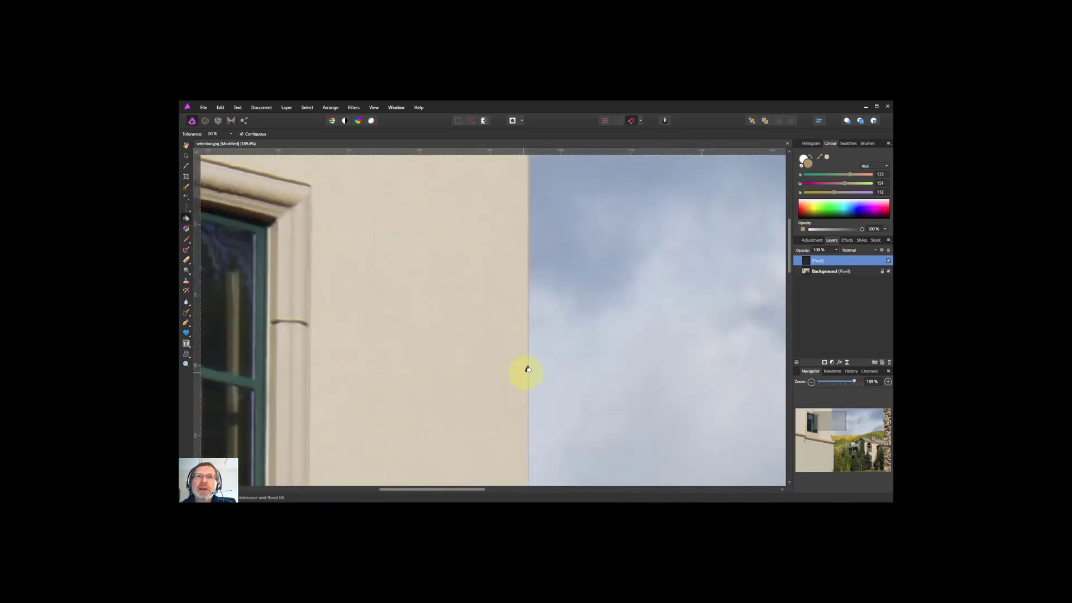
scroll(528, 369, "down", 1)
scroll(529, 338, "down", 1)
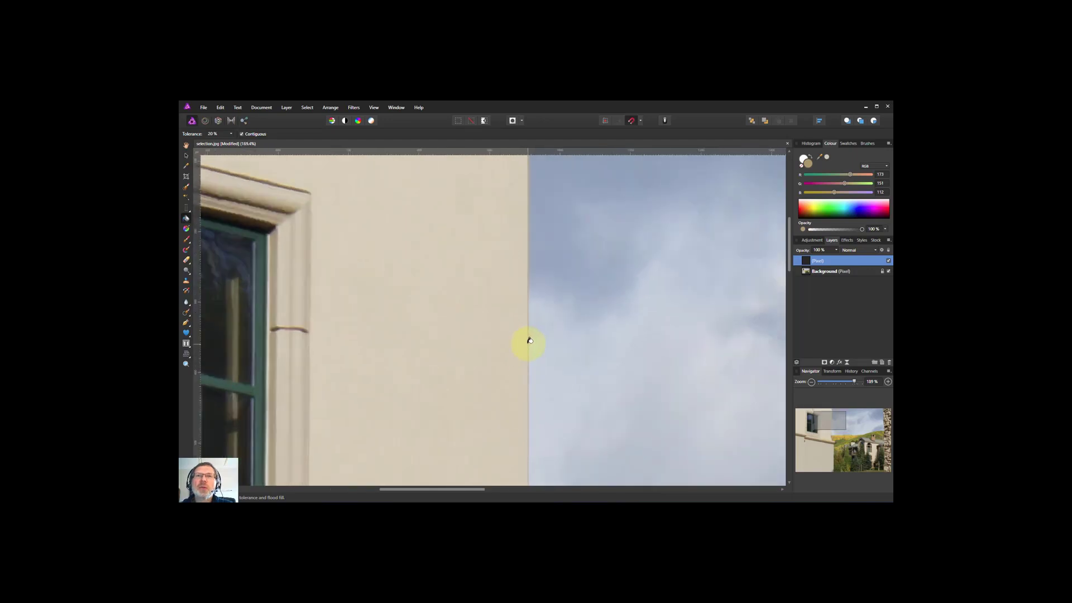
scroll(529, 340, "up", 1)
scroll(529, 346, "down", 2)
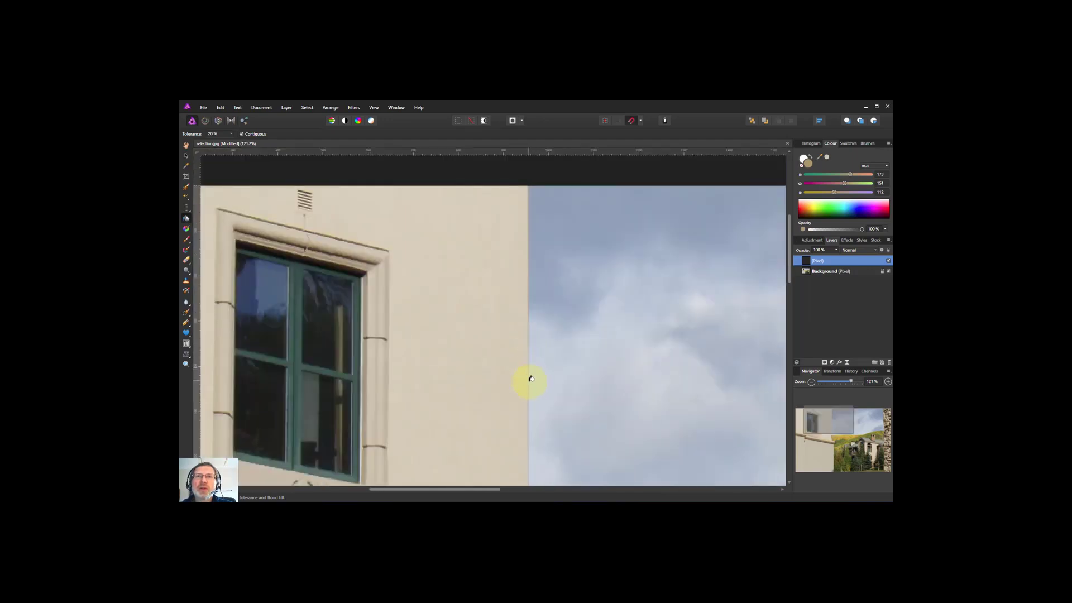
scroll(541, 366, "down", 2)
scroll(542, 367, "down", 8)
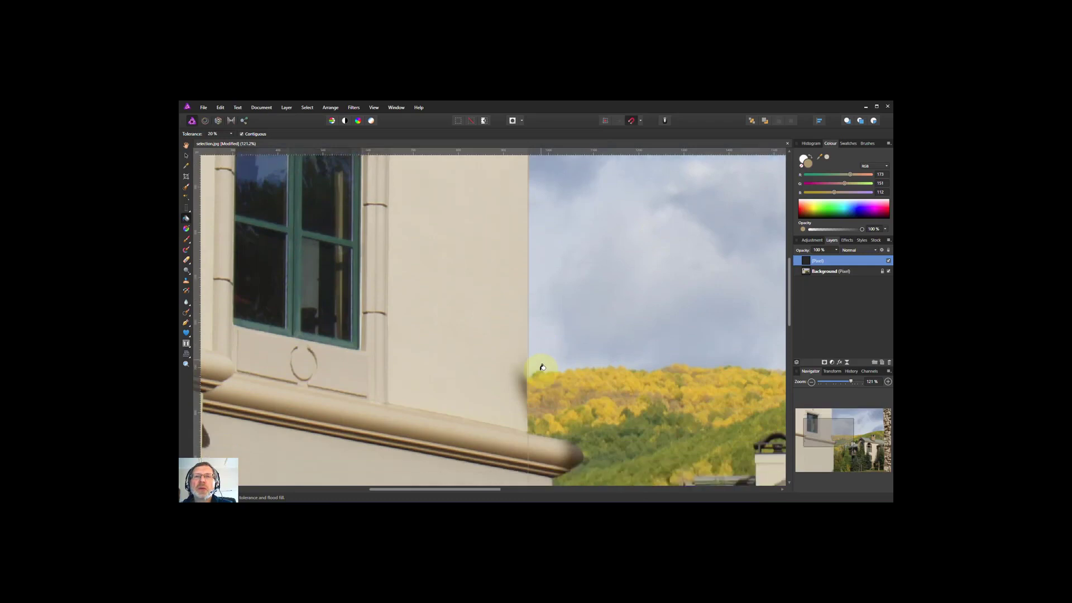
scroll(533, 353, "down", 2)
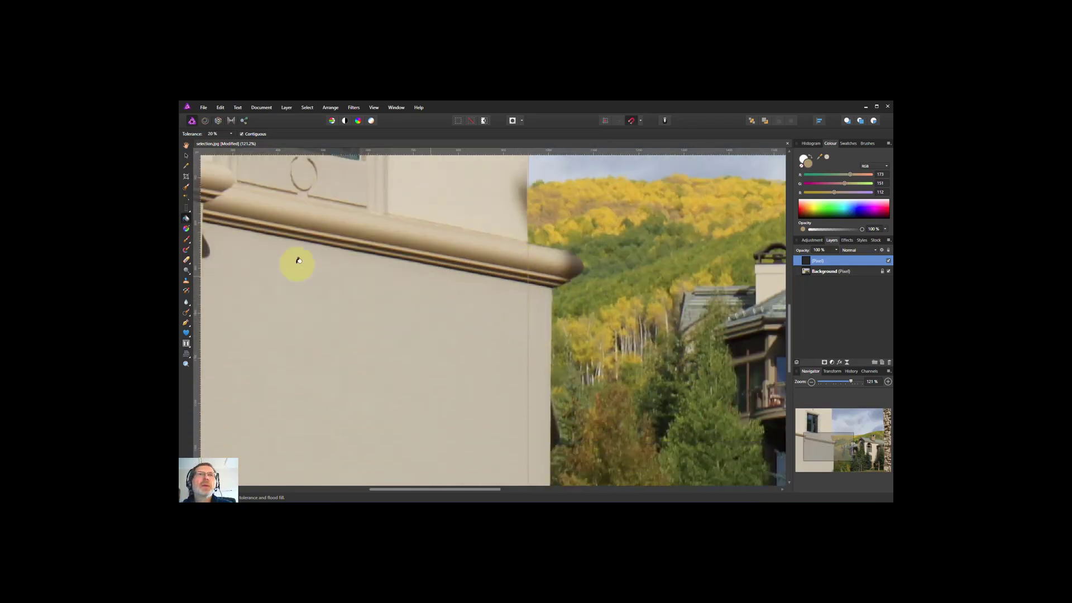
- Select the edge line from the cornice to the image bottom with a rectangular marquee and delete it
left_click(185, 208)
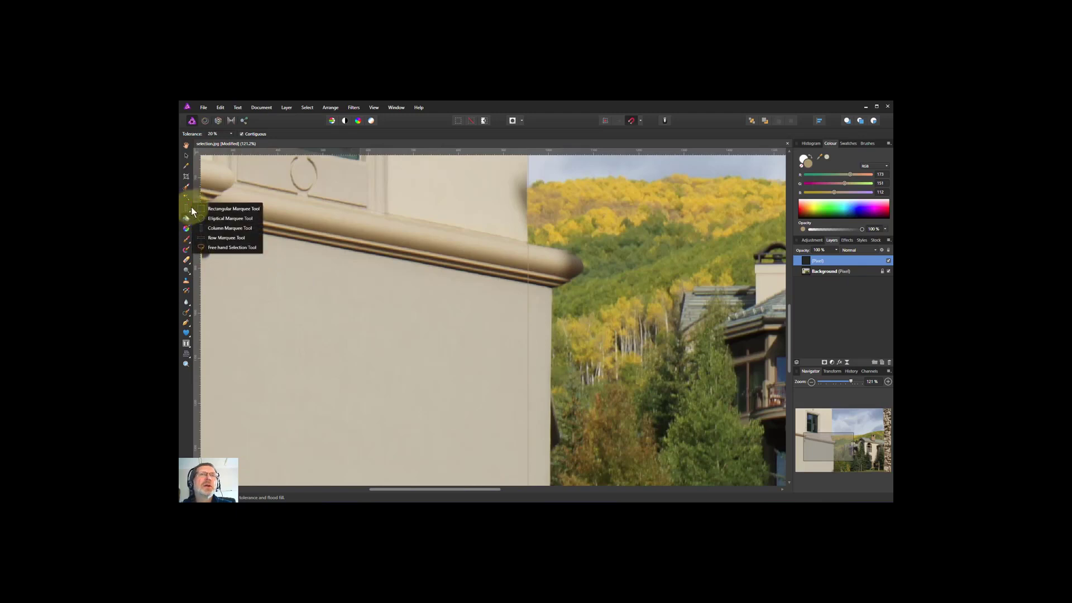
left_click(207, 208)
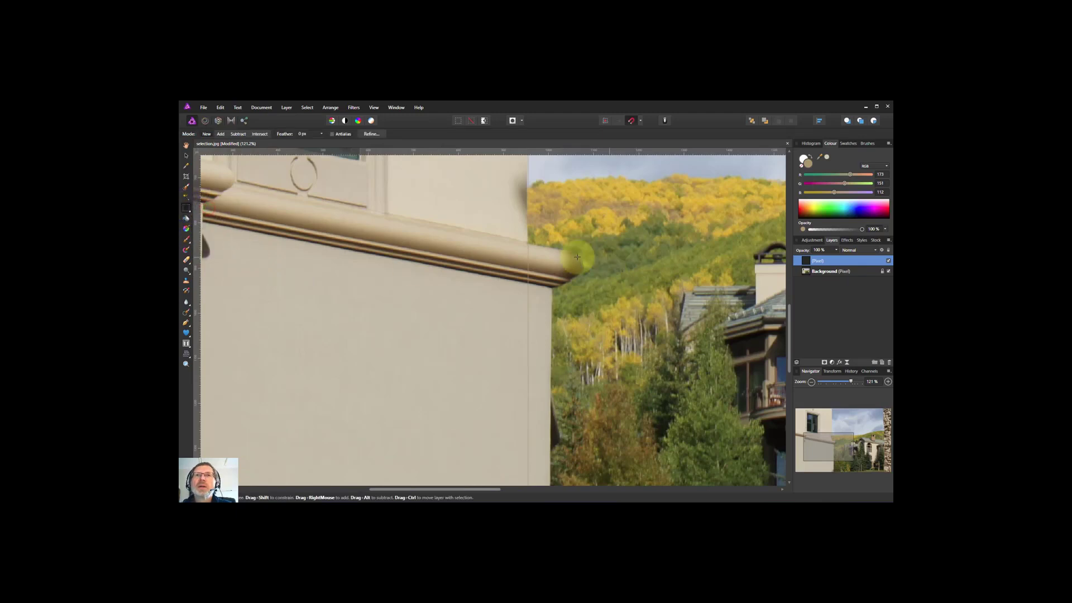
left_click(517, 248)
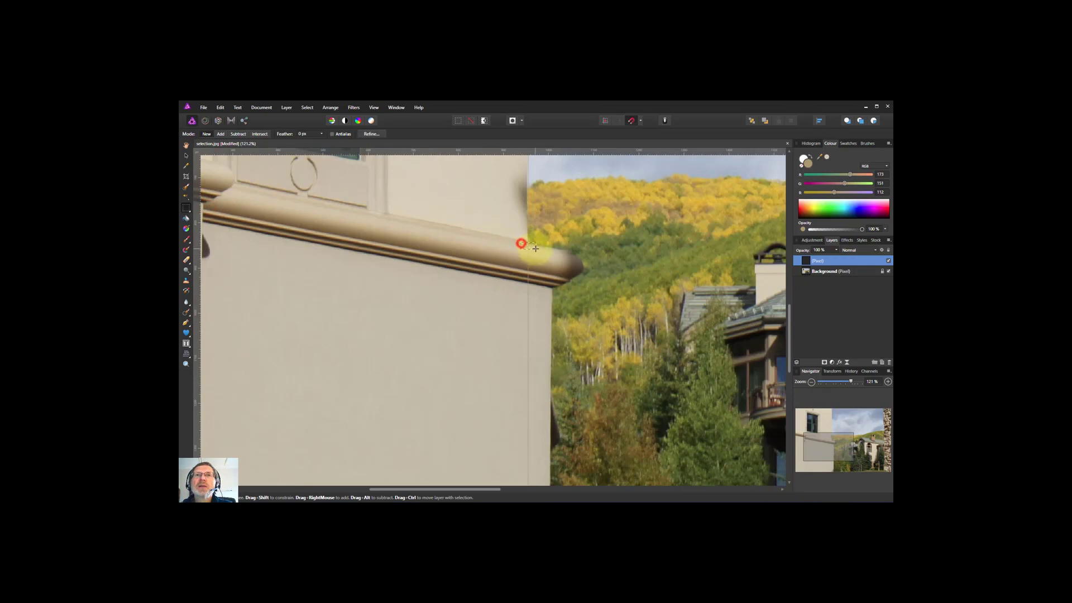
left_click_drag(534, 248, 538, 324)
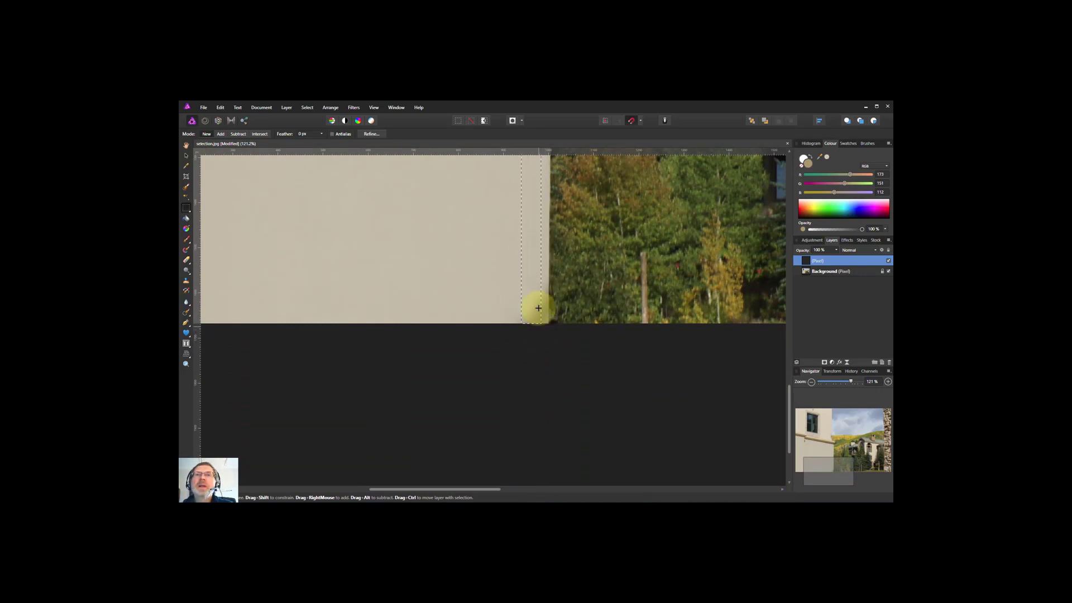
scroll(541, 257, "up", 4)
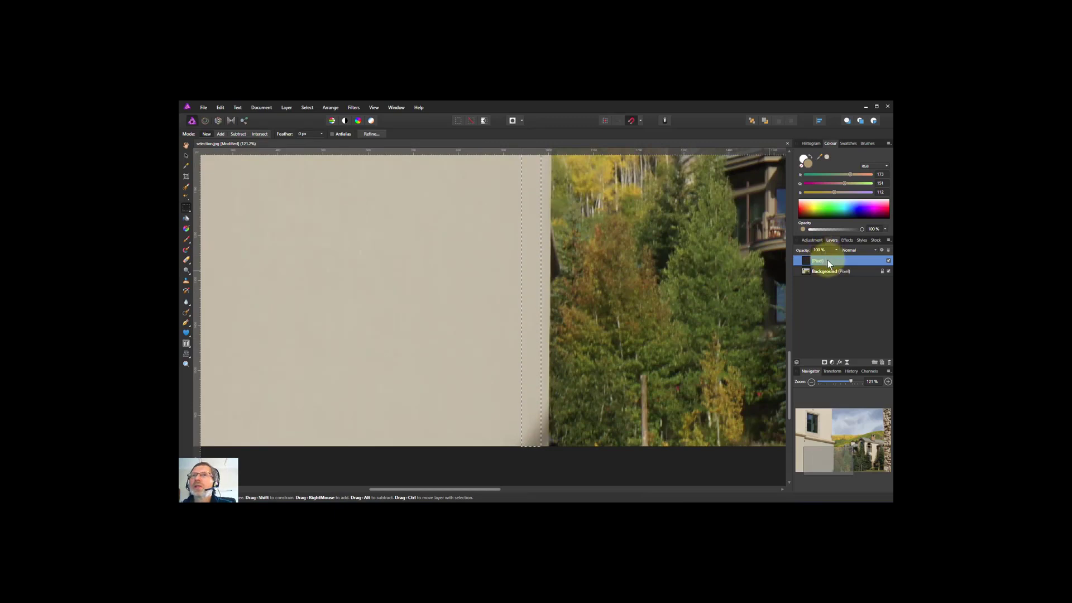
scroll(531, 237, "up", 5)
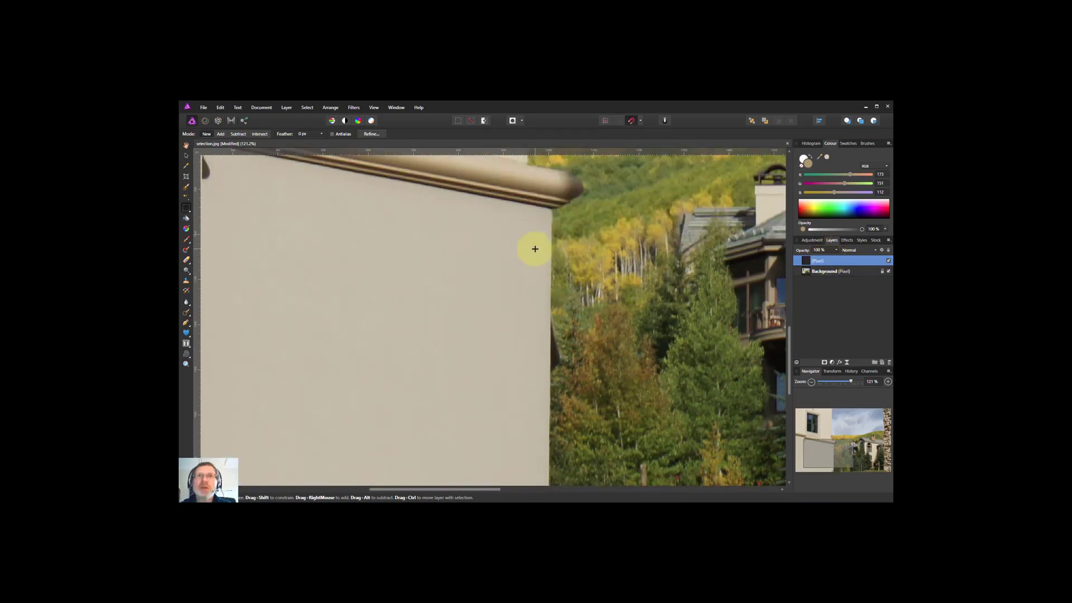
scroll(535, 249, "up", 5)
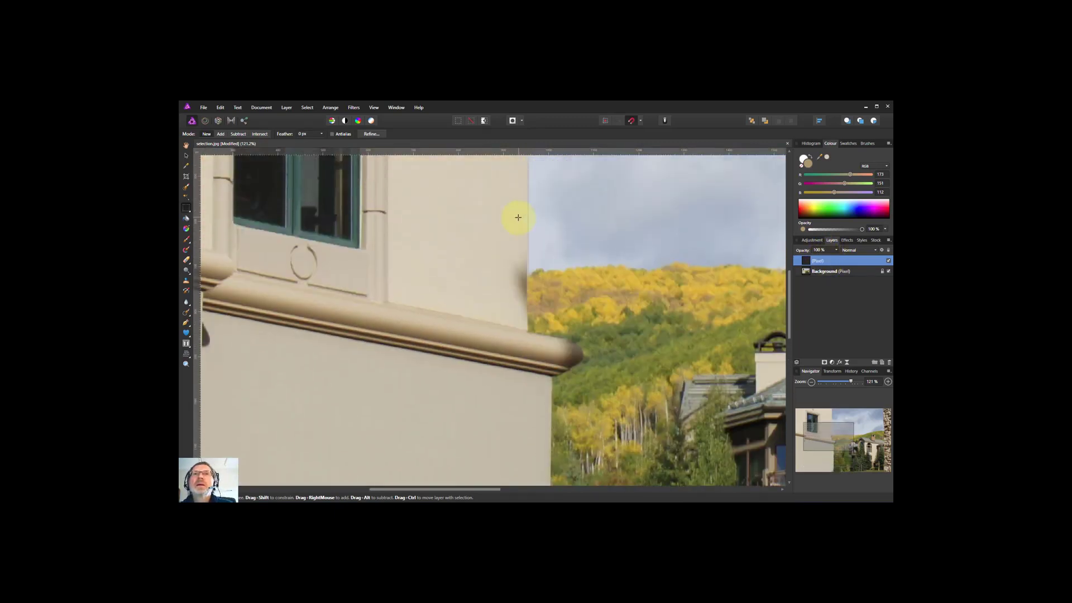
scroll(513, 222, "up", 1)
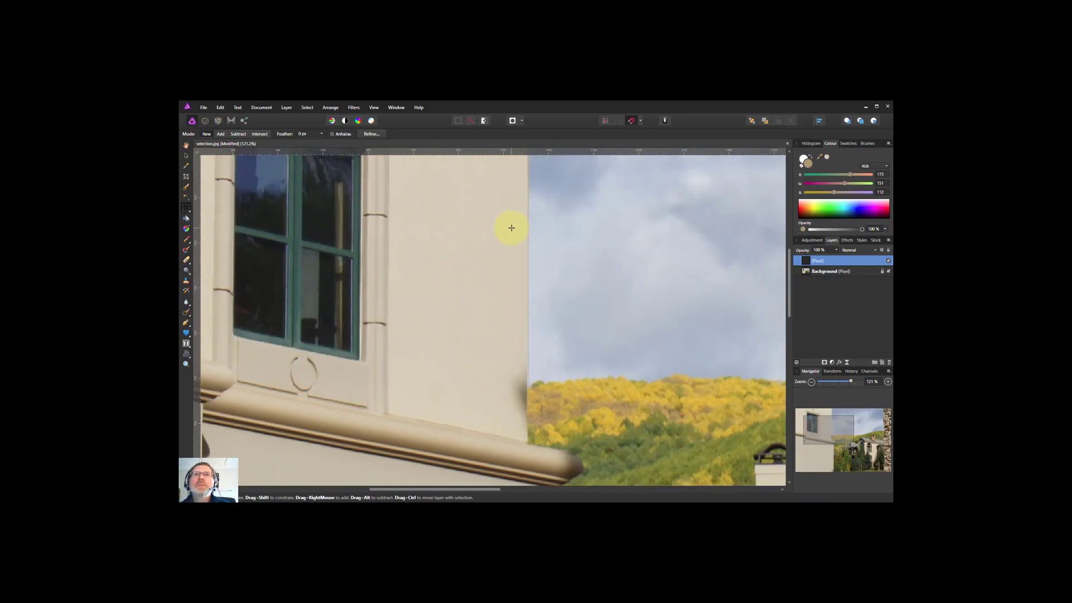
scroll(519, 221, "up", 8)
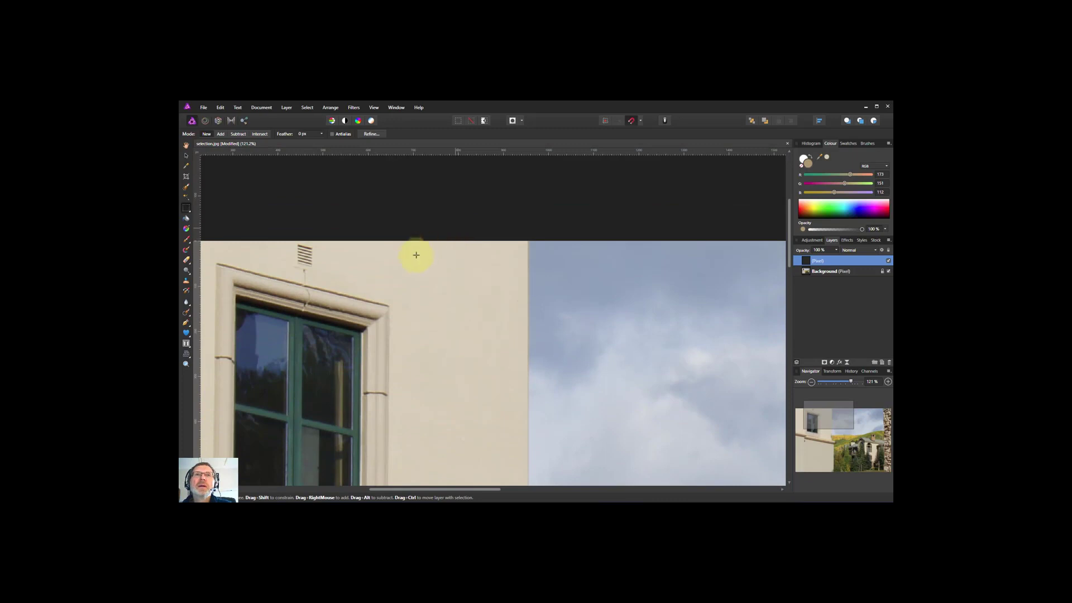
scroll(471, 269, "down", 4)
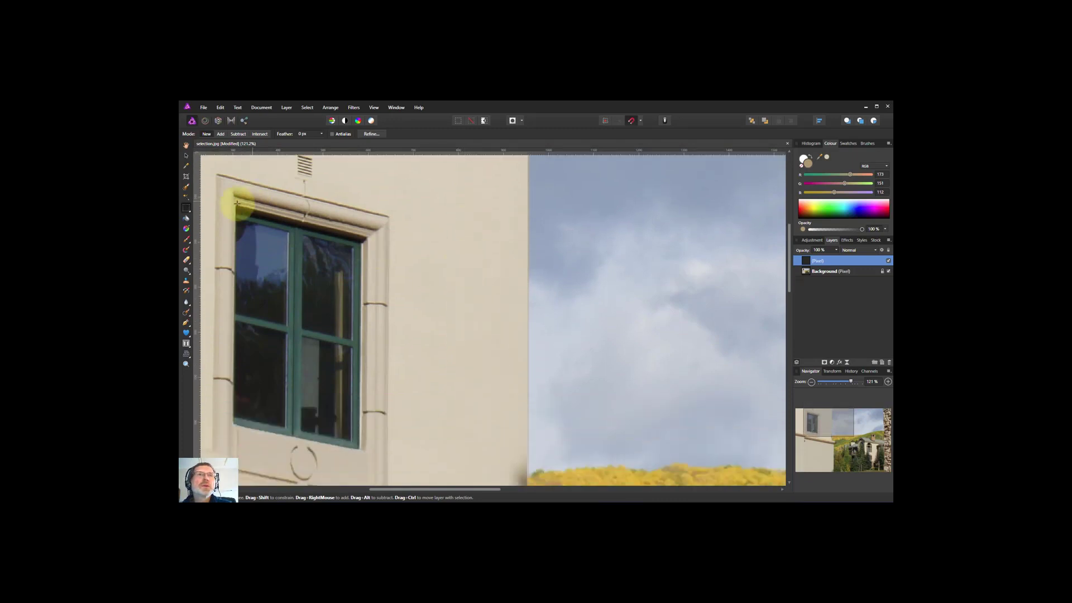
- Make a Row Marquee selection across the full width level with the window top, then zoom to fit
left_click(186, 209)
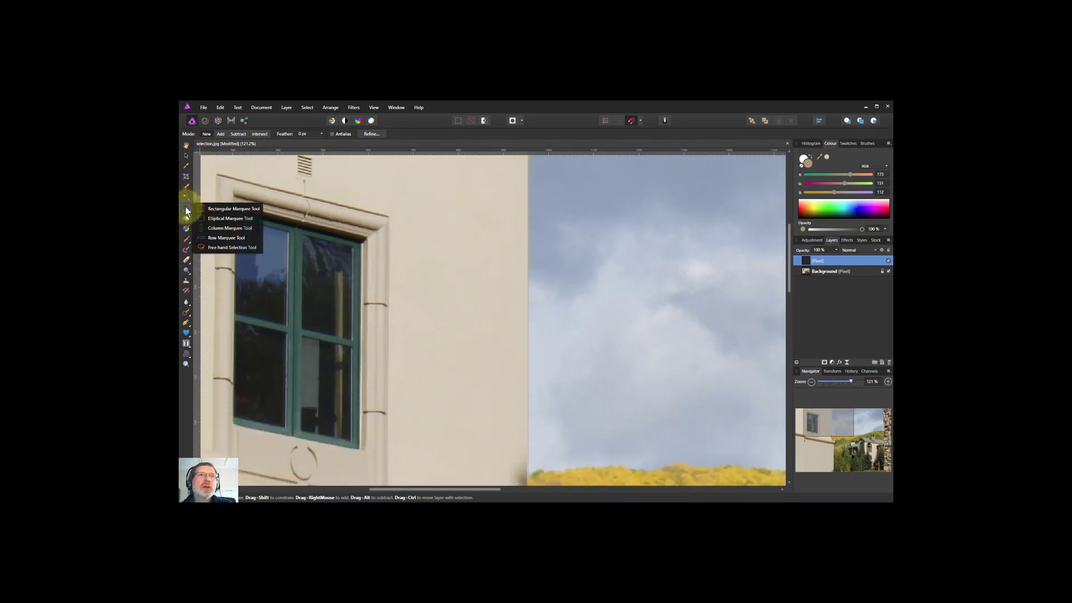
left_click(226, 239)
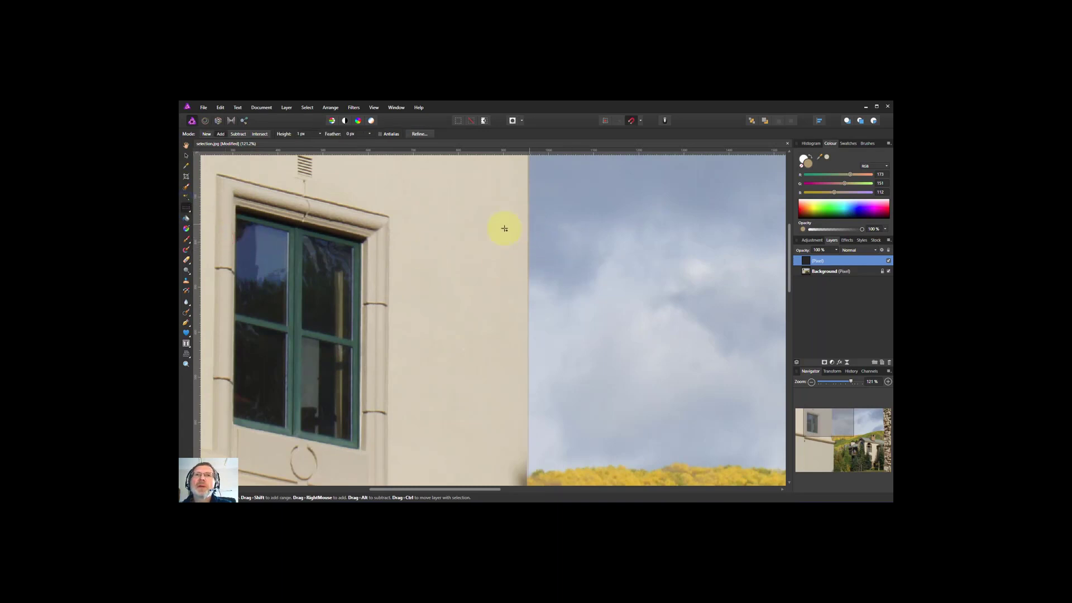
left_click_drag(573, 226, 576, 258)
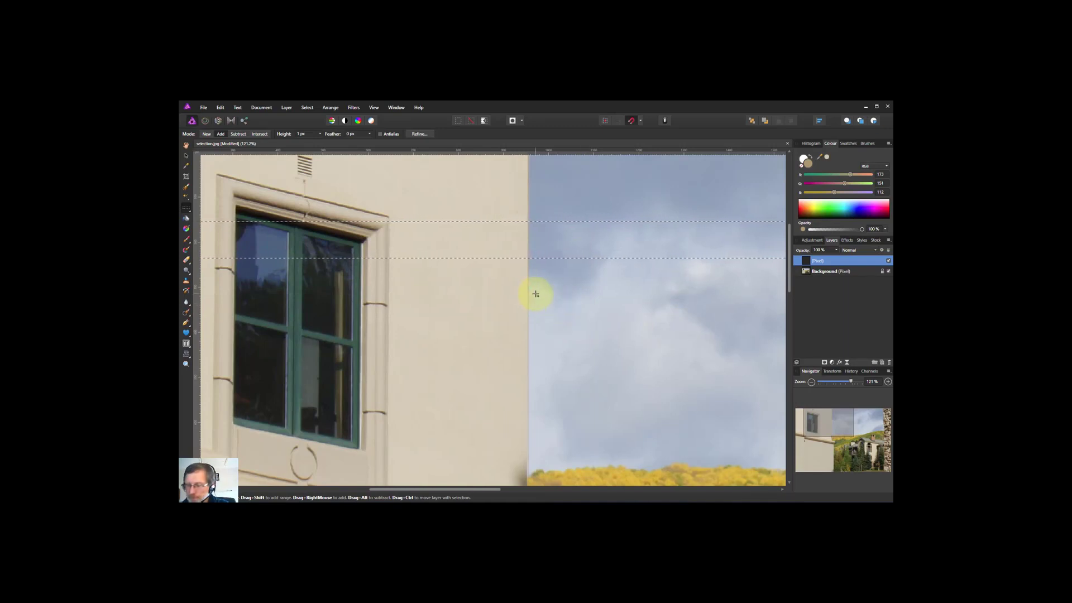
key("ctrl+0")
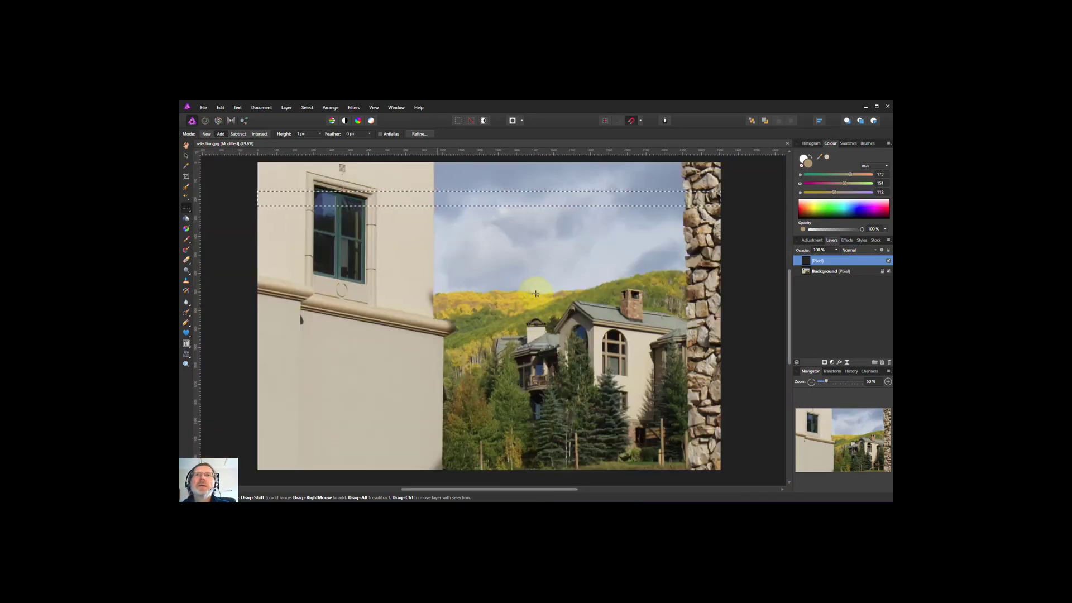